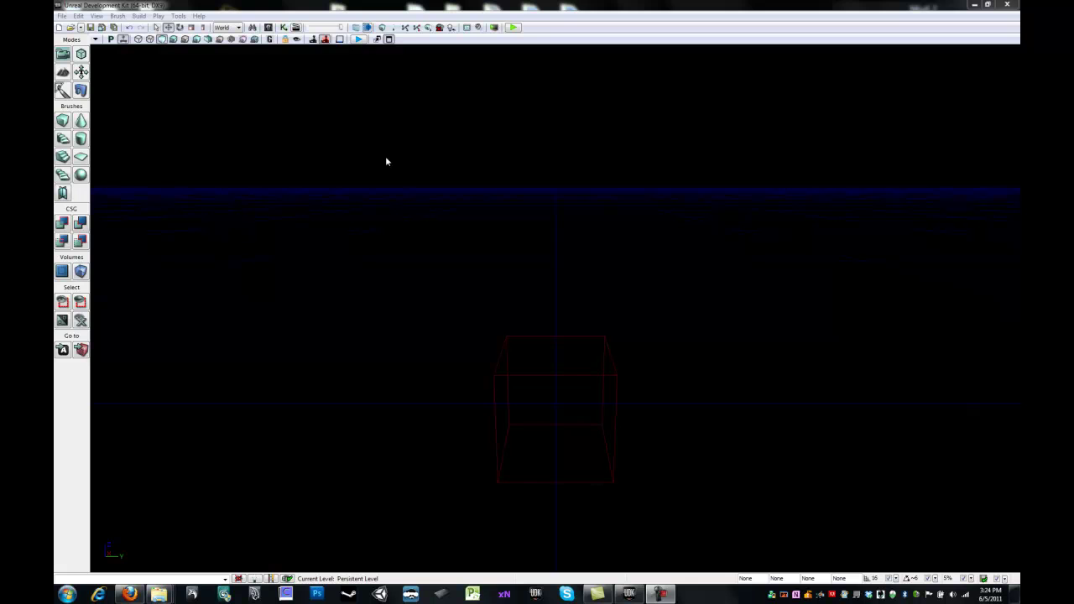
# Choose plant.ASE from the Desktop's Plant Tutorial folder to import into UDK.
pyautogui.click(269, 28)
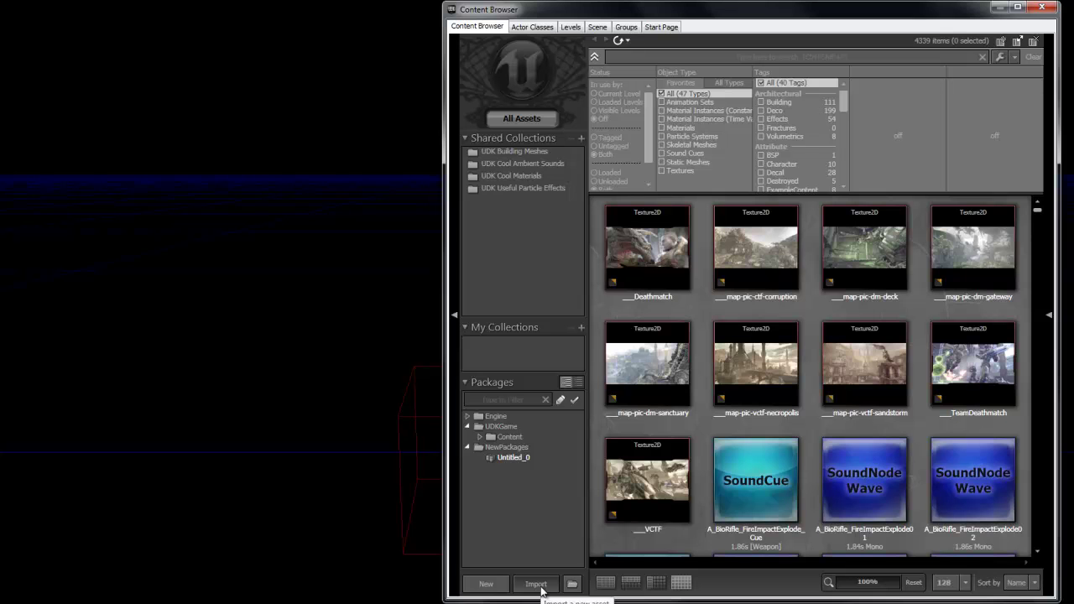
pyautogui.click(541, 590)
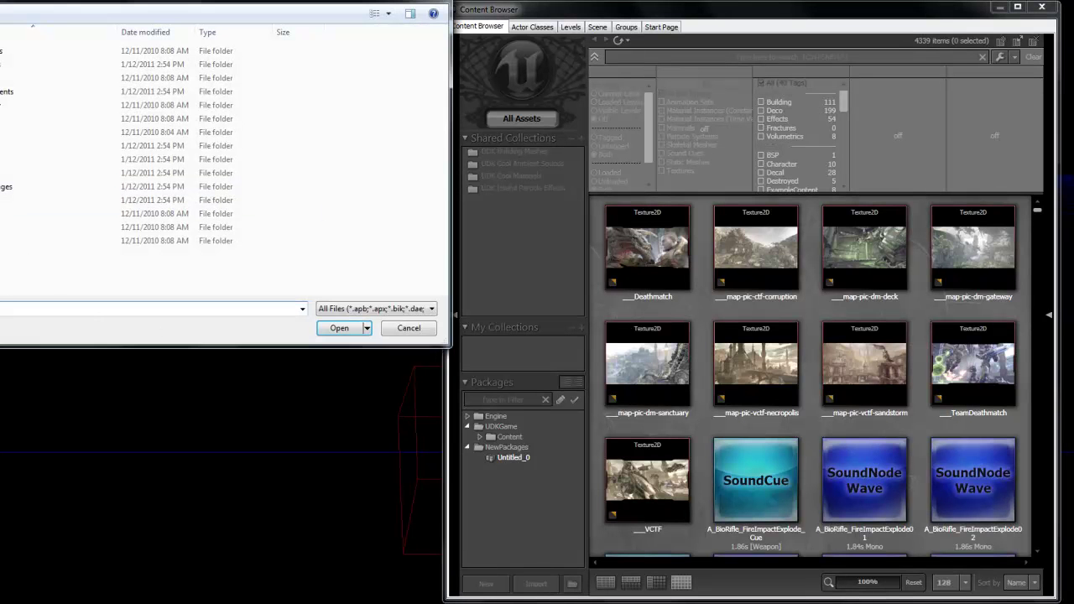
pyautogui.click(168, 216)
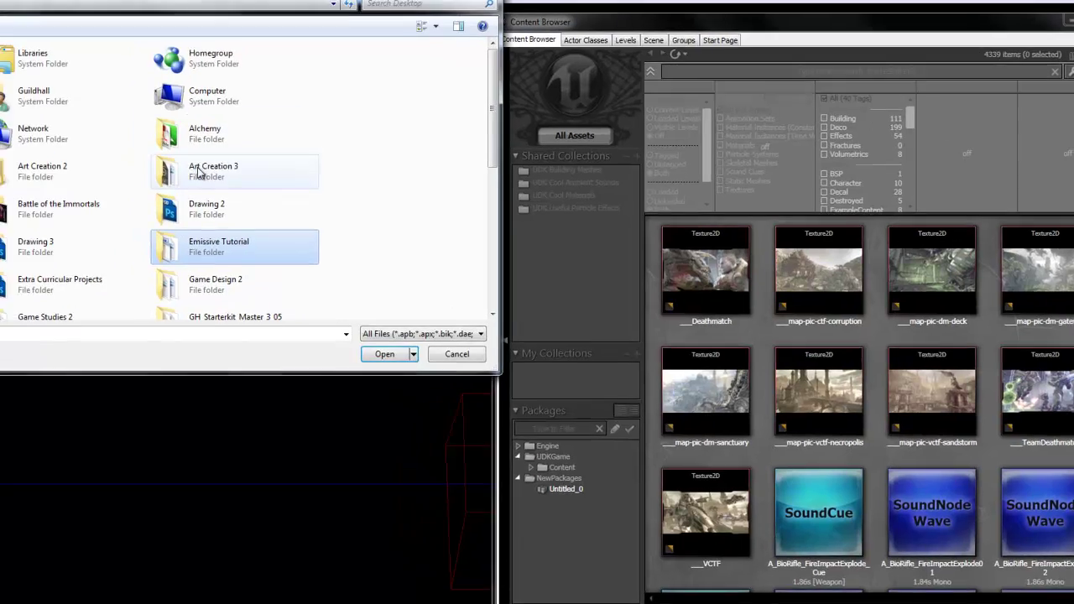
pyautogui.scroll(-8, 197, 176)
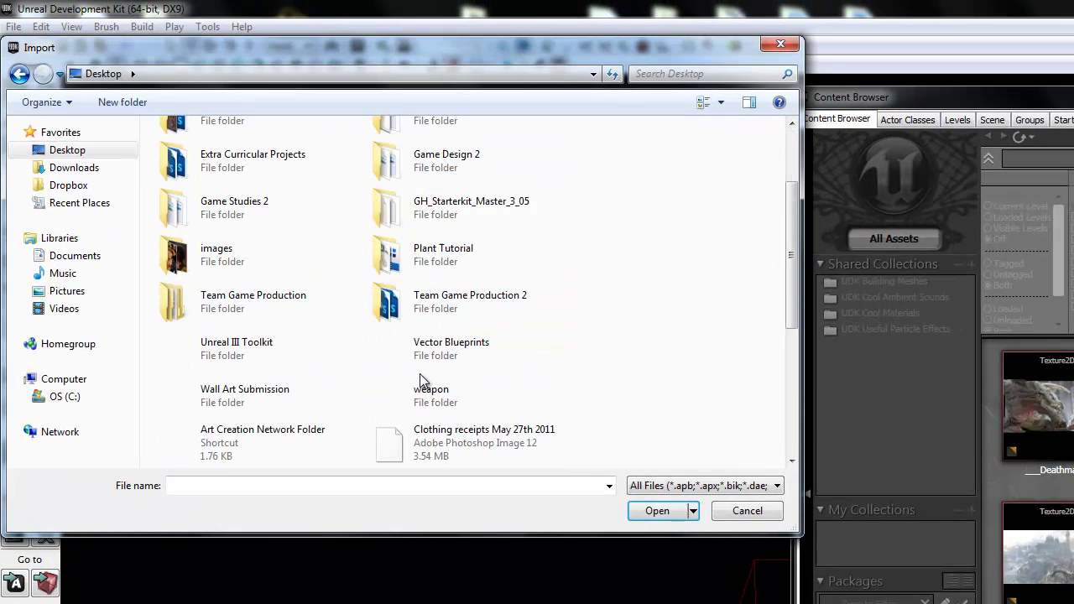
pyautogui.click(409, 409)
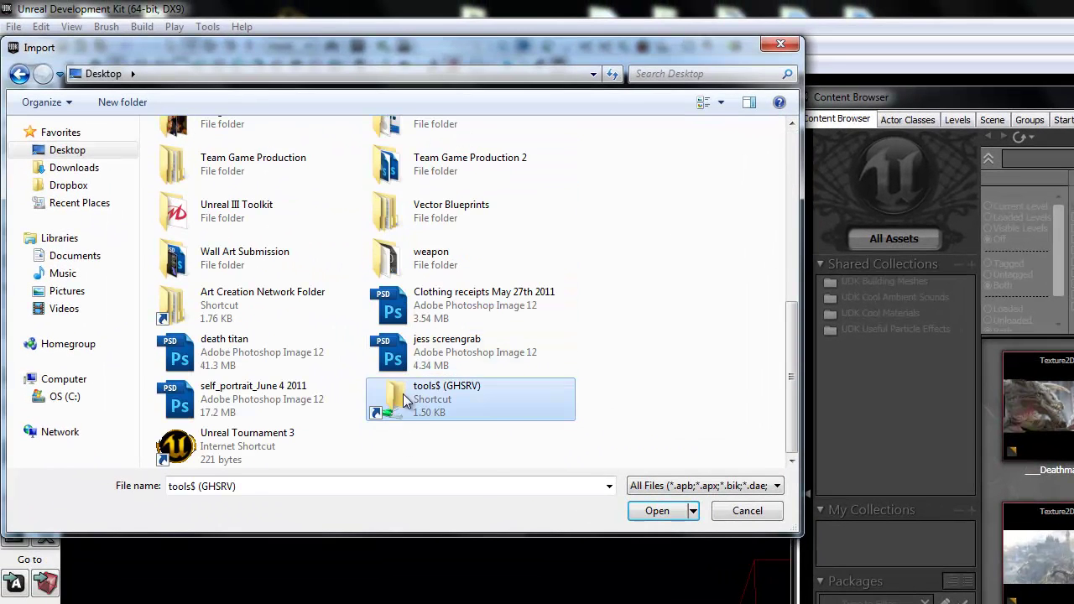
pyautogui.scroll(3, 405, 401)
pyautogui.doubleClick(441, 235)
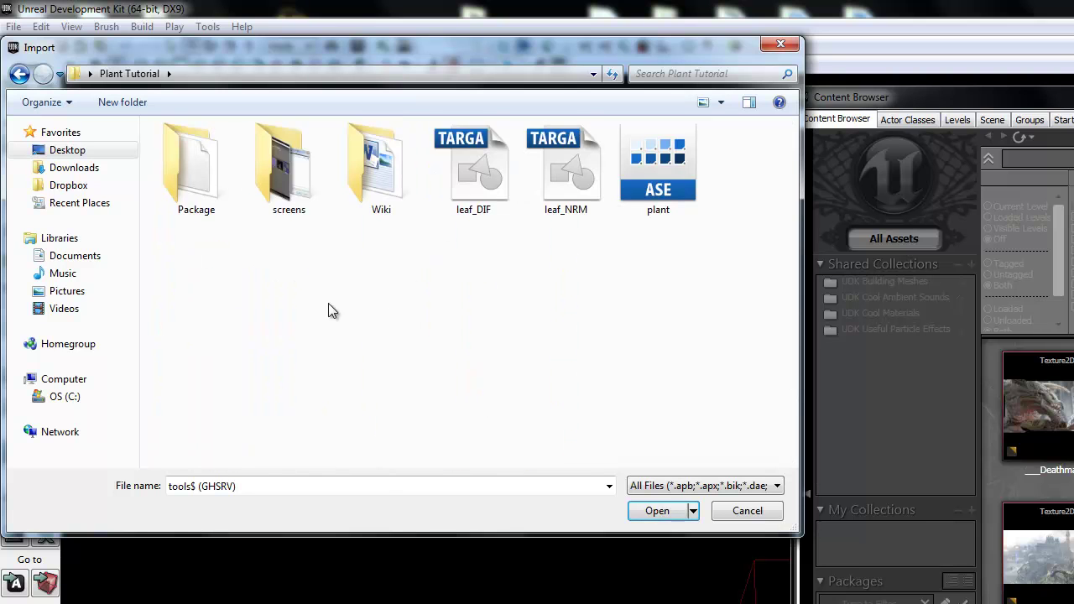
pyautogui.click(632, 172)
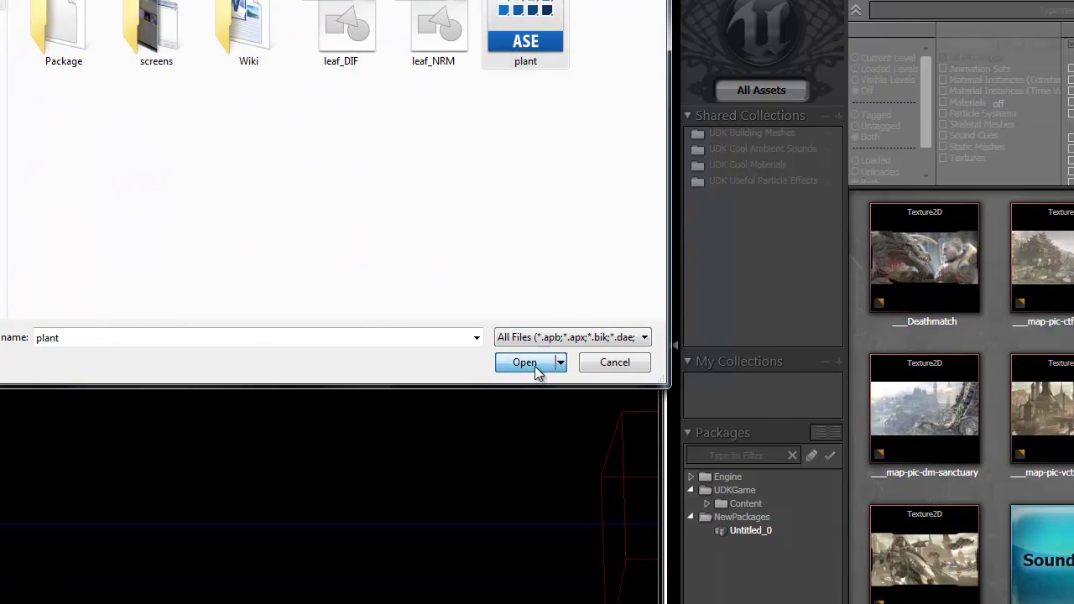
pyautogui.click(669, 517)
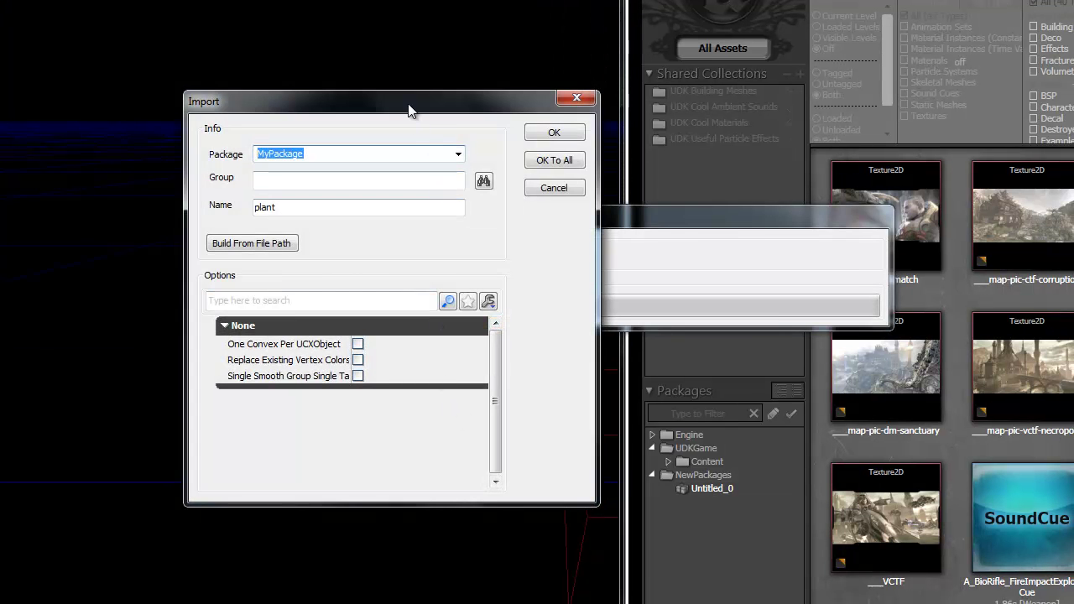
# Import the mesh named plant into package Plant_Tutorial, group Mesh.
pyautogui.moveTo(409, 105); pyautogui.dragTo(631, 147)
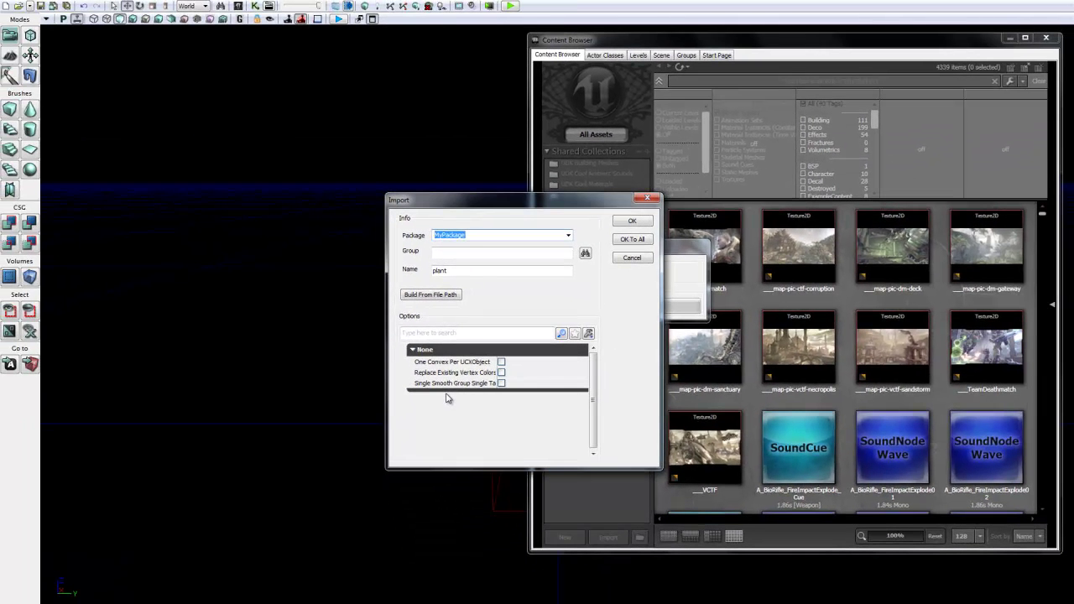
pyautogui.write('Plant_Tutorial')
pyautogui.click(486, 253)
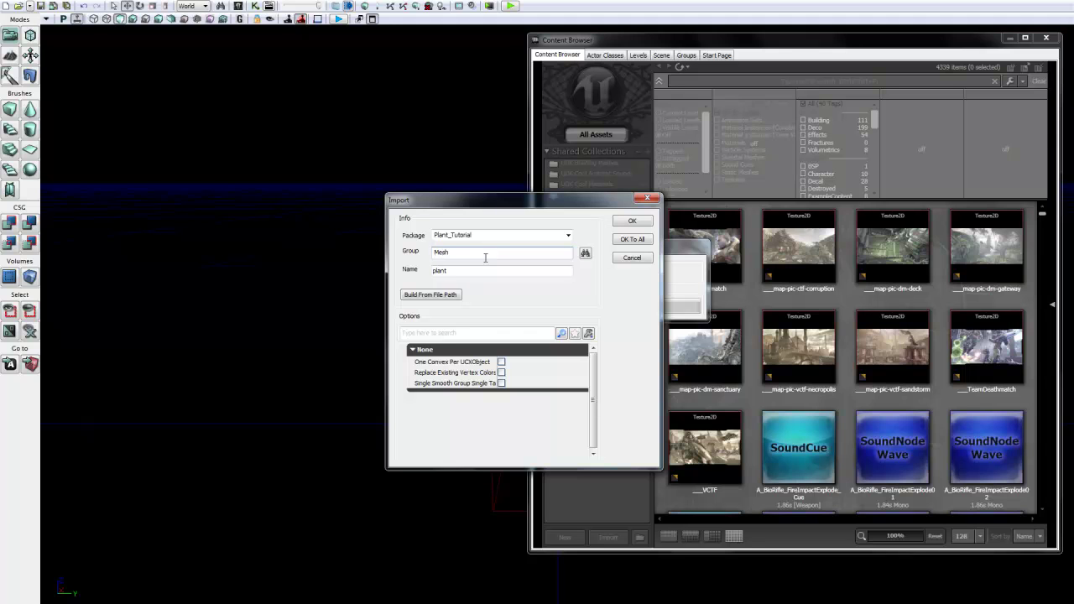
pyautogui.click(632, 222)
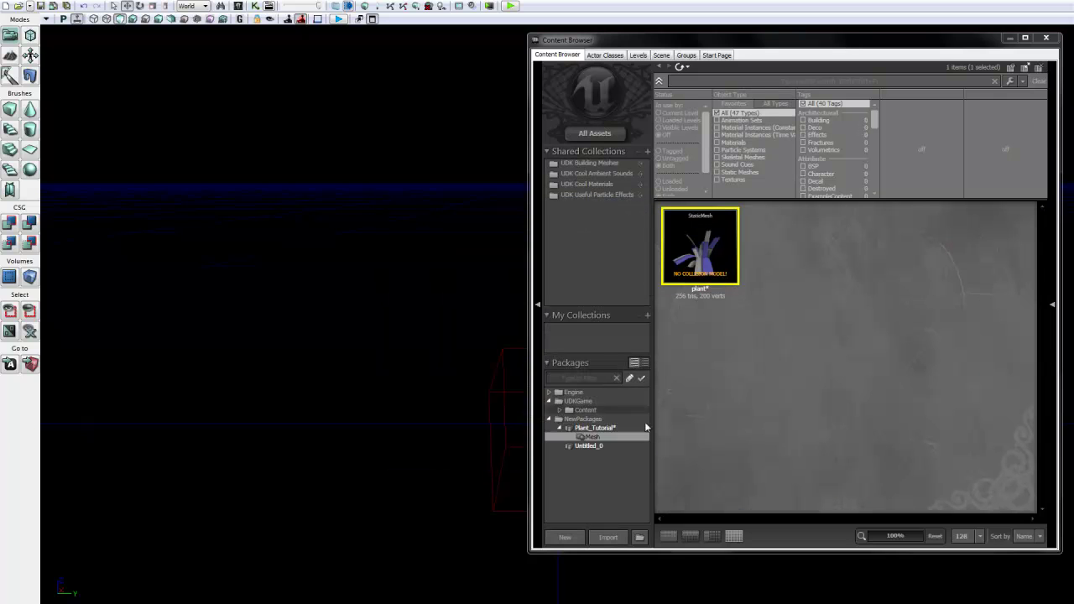
# Check the imported plant mesh, then pick leaf_DIF and leaf_NRM to import into Plant_Tutorial.
pyautogui.click(595, 428)
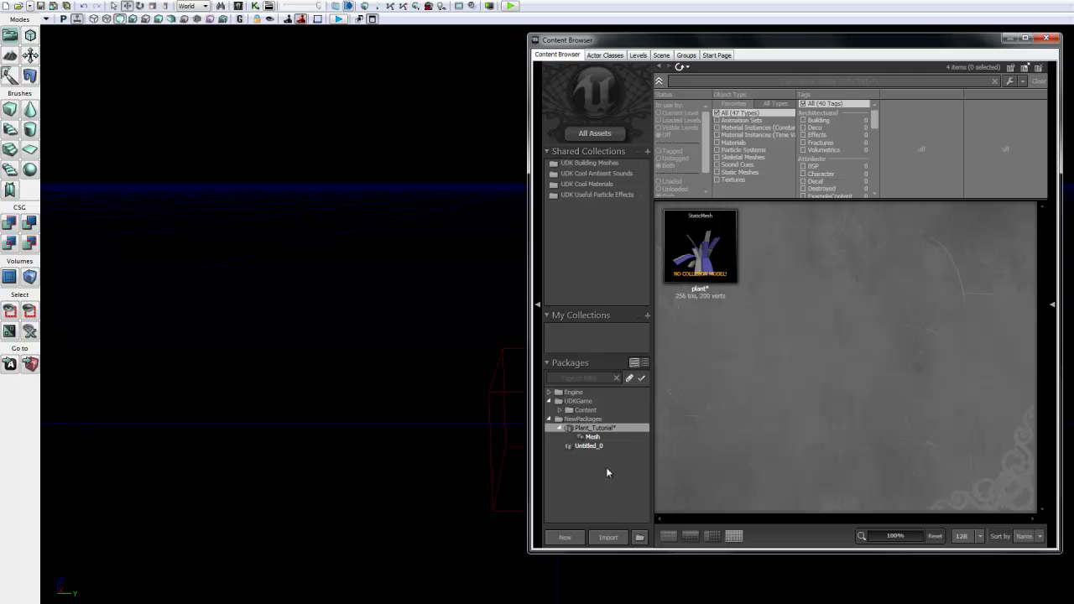
pyautogui.click(594, 437)
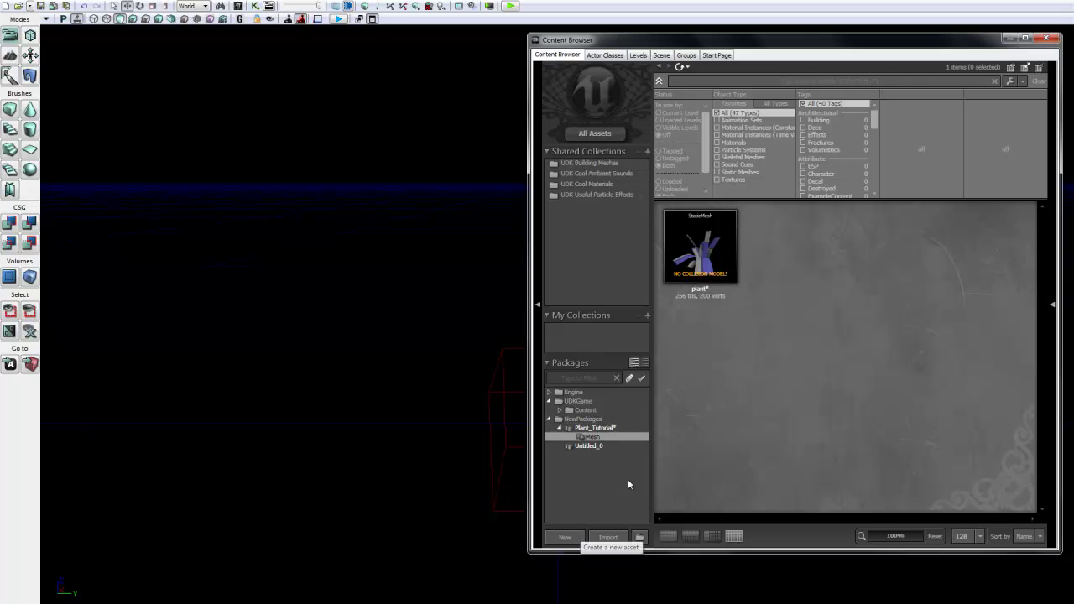
pyautogui.click(711, 248)
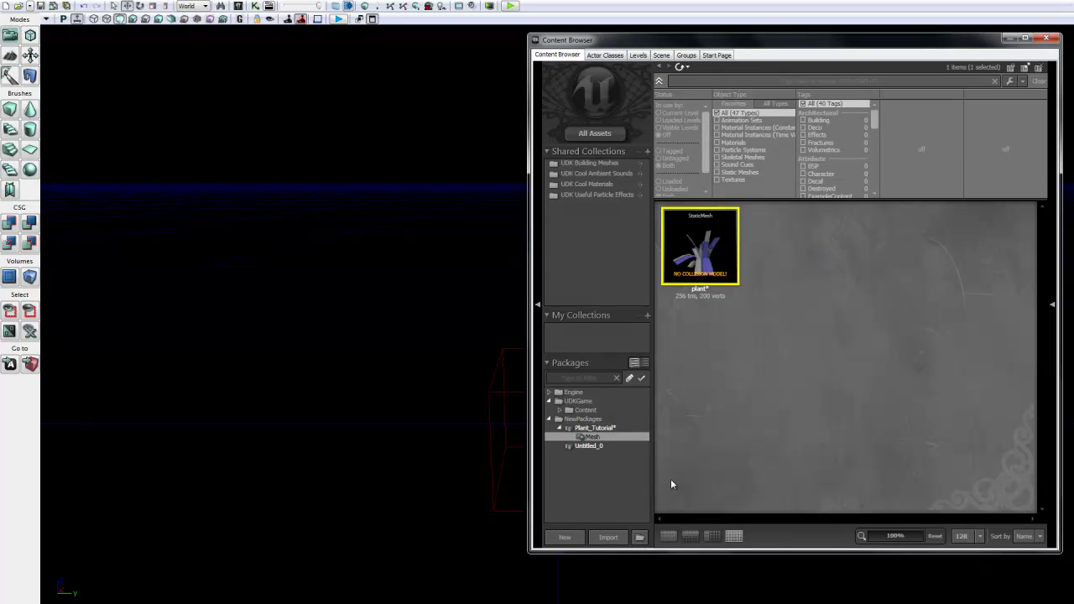
pyautogui.click(594, 429)
pyautogui.rightClick(595, 431)
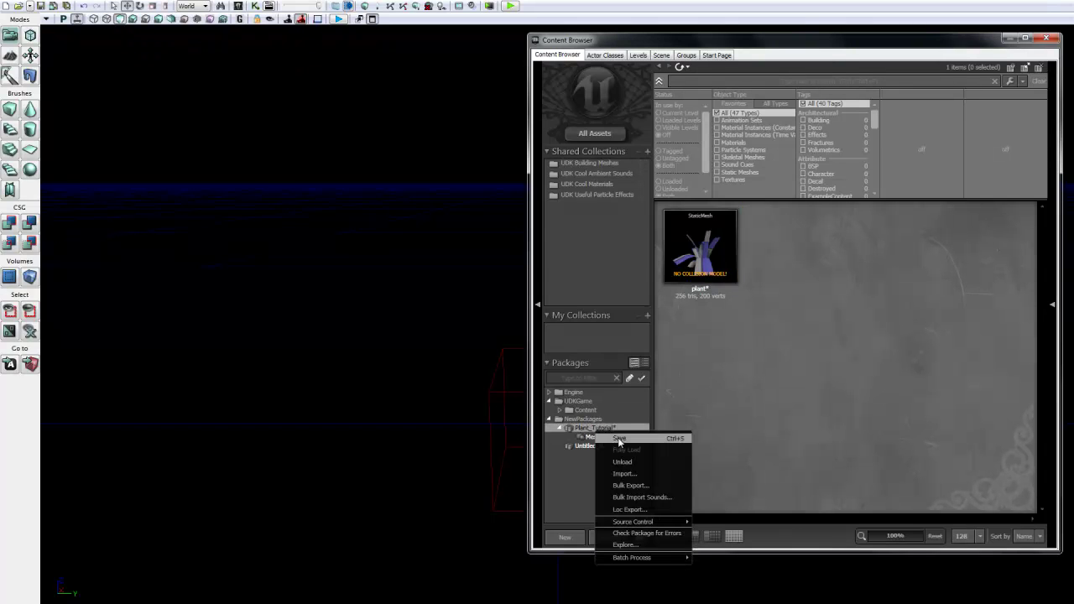
pyautogui.click(621, 475)
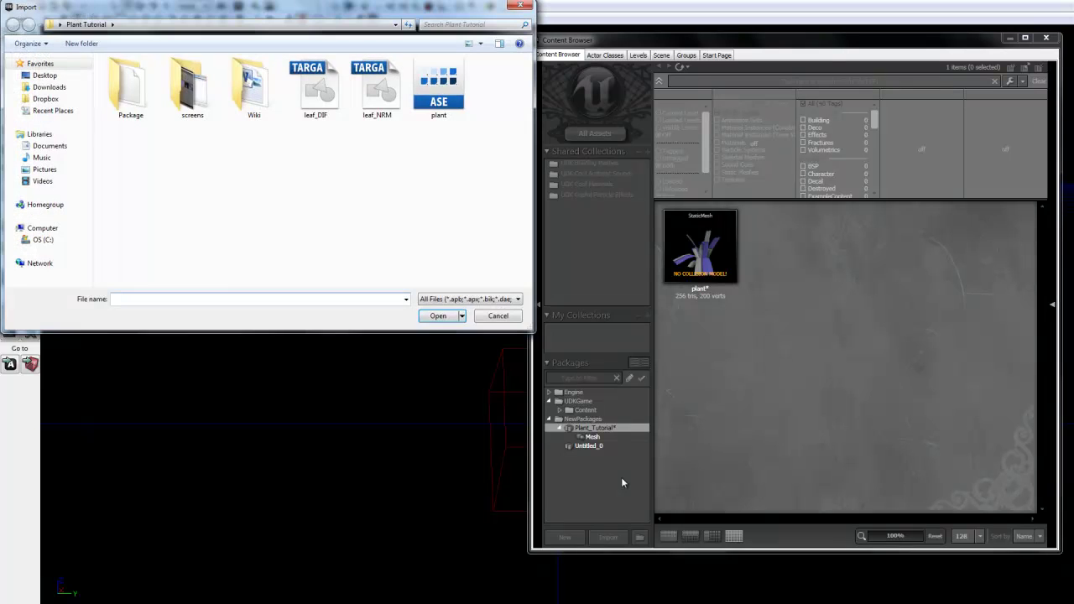
pyautogui.click(326, 94)
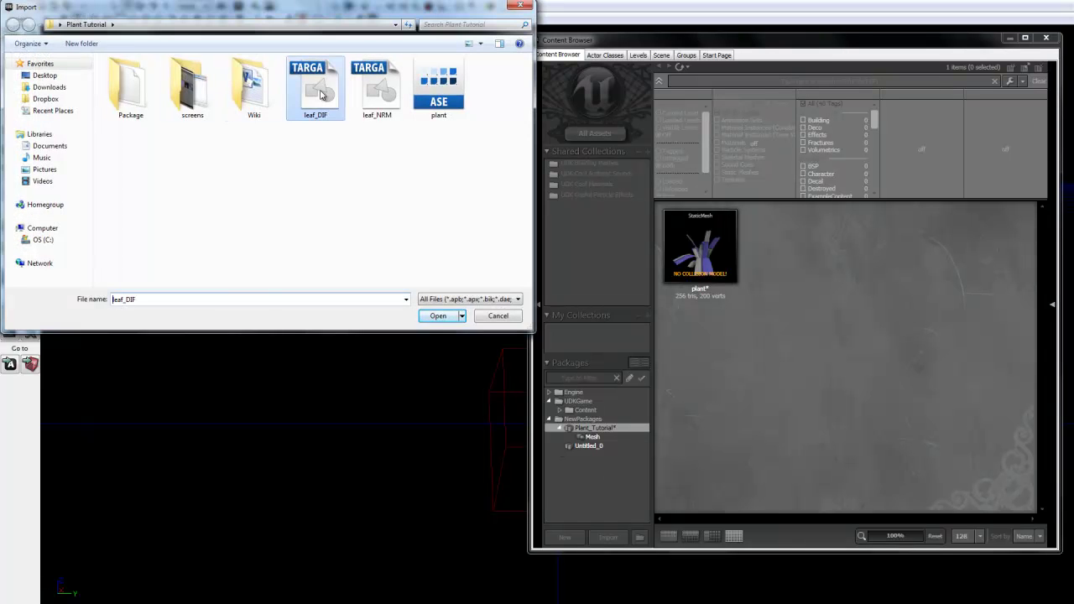
pyautogui.keyDown('ctrl'); pyautogui.click(381, 95); pyautogui.keyUp('ctrl')
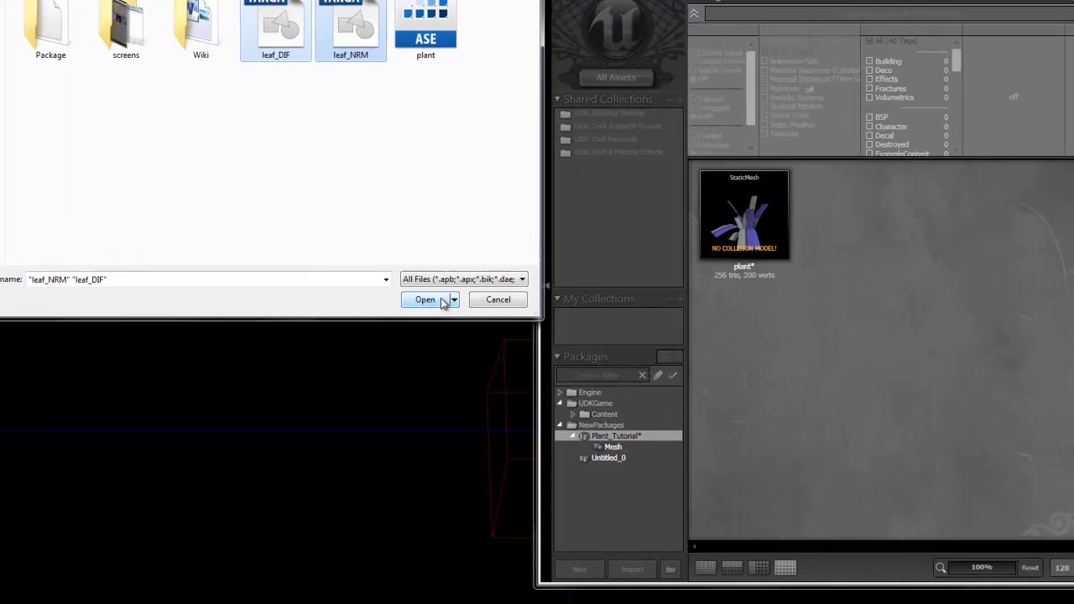
pyautogui.click(439, 315)
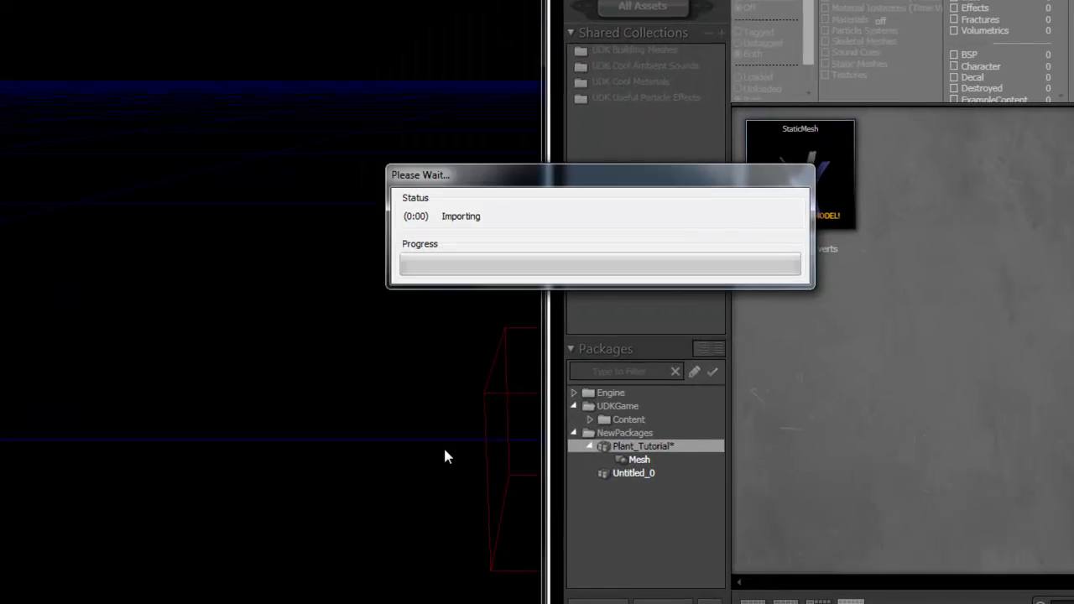
# Import both leaf textures into a Texture group and review the package's groups.
pyautogui.click(489, 185)
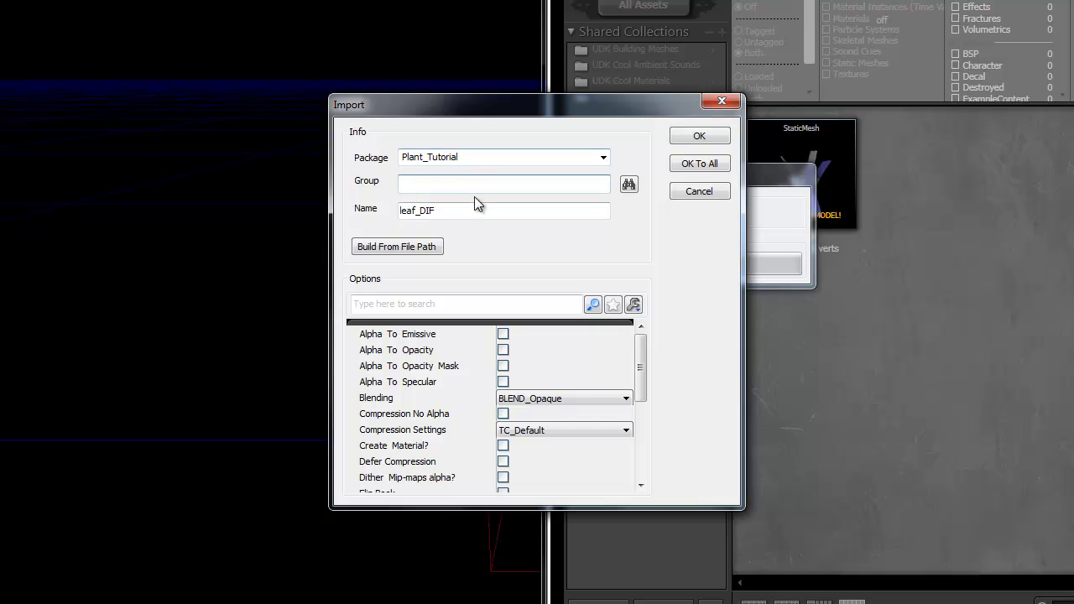
pyautogui.write('Texture')
pyautogui.click(698, 143)
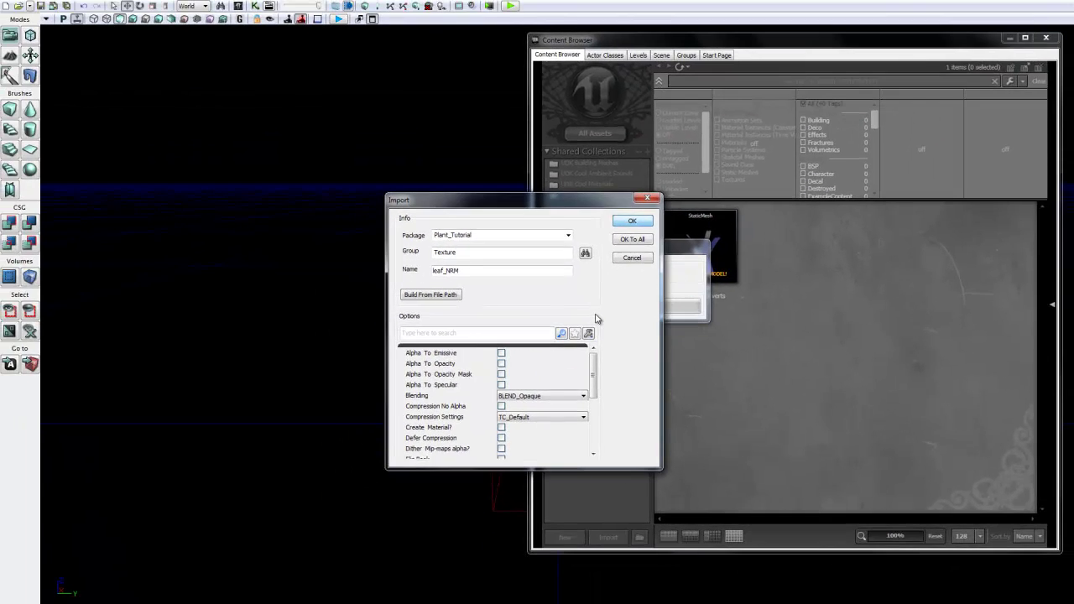
pyautogui.press('Return')
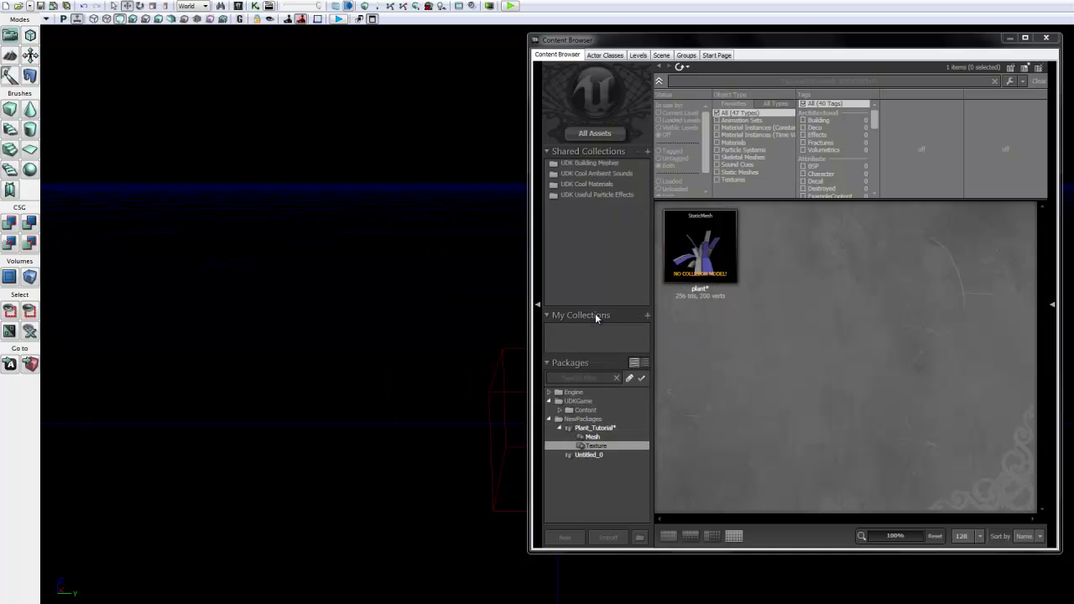
pyautogui.click(596, 437)
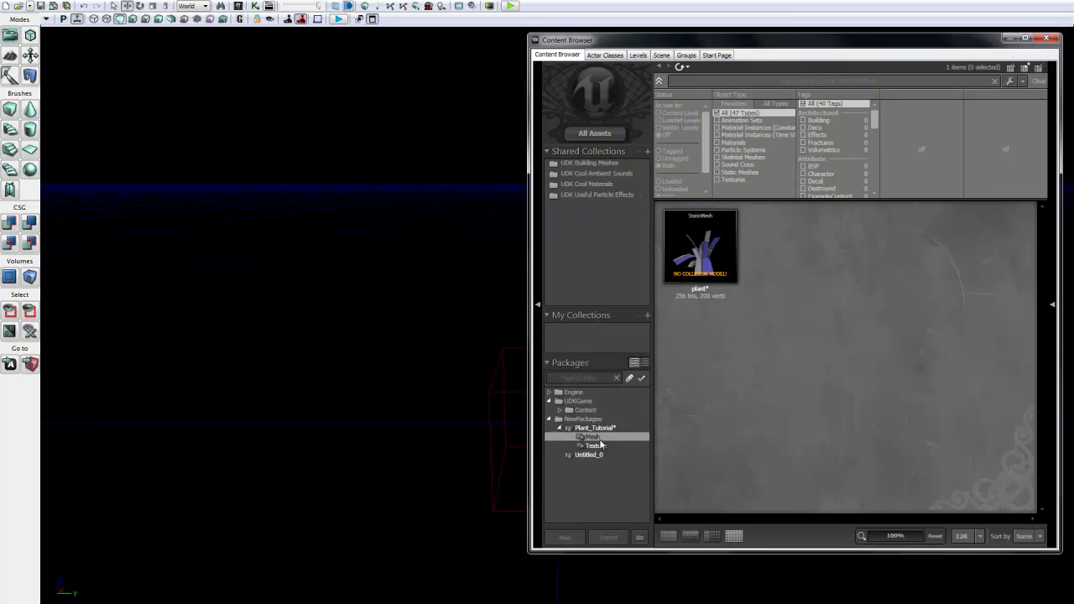
pyautogui.click(600, 446)
pyautogui.click(609, 429)
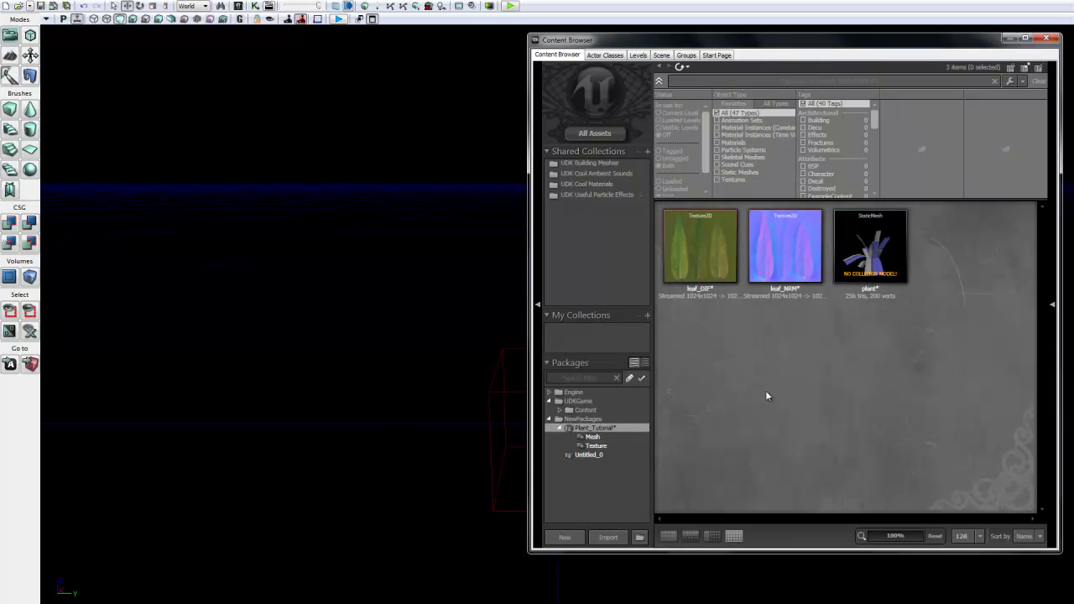
# Create a Material asset named plant_MAT in group Material of Plant_Tutorial.
pyautogui.rightClick(874, 350)
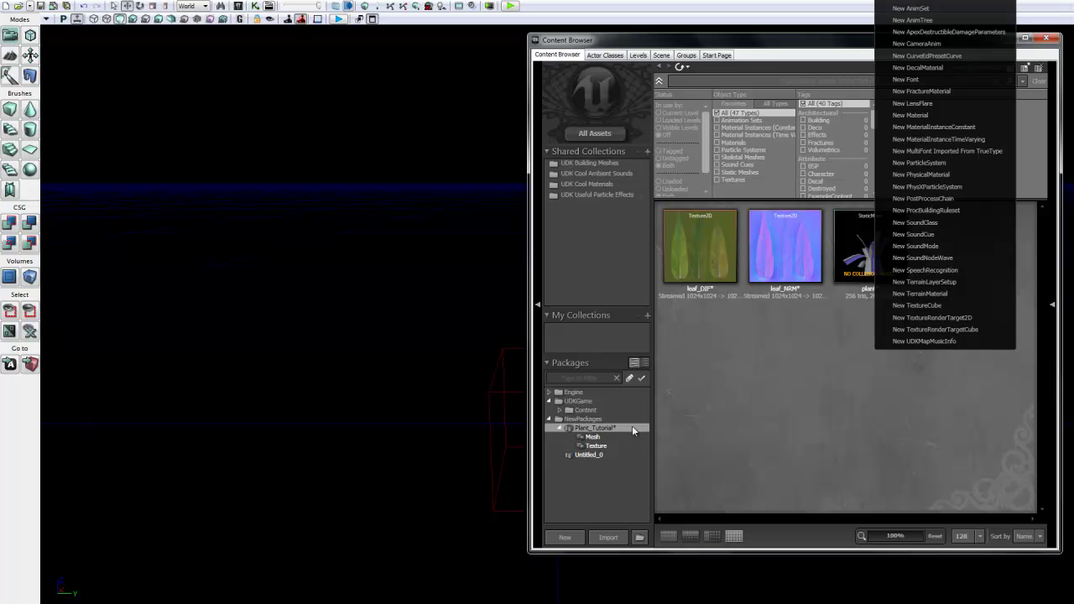
pyautogui.click(937, 113)
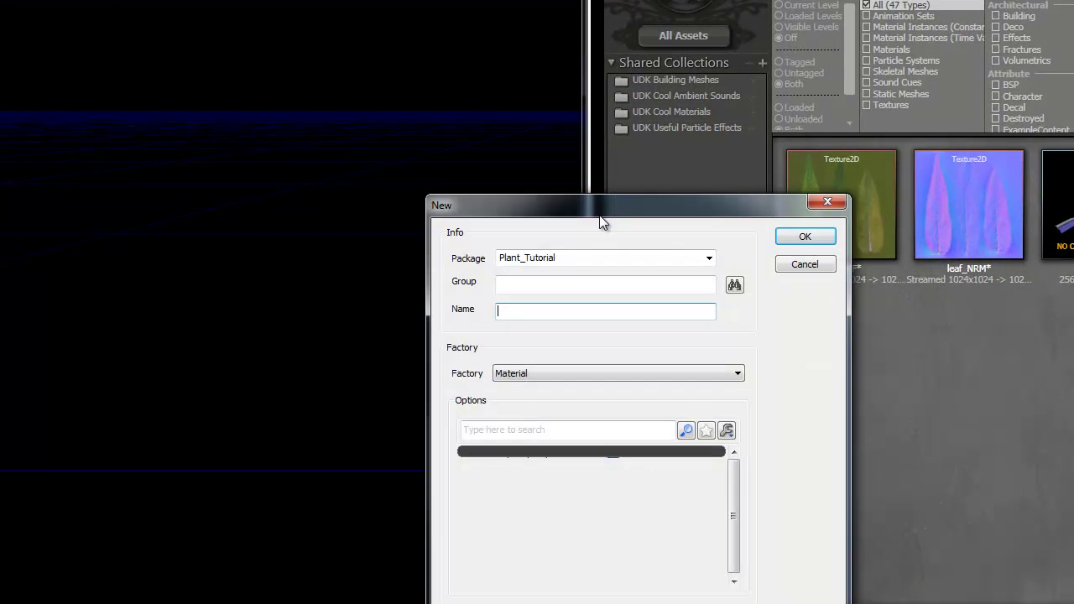
pyautogui.click(417, 184)
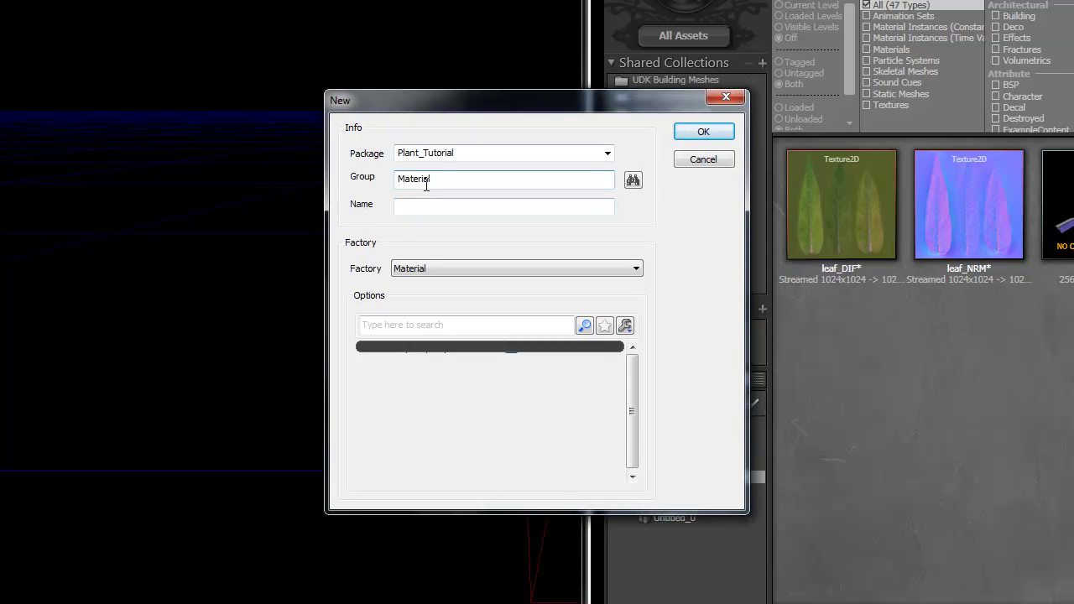
pyautogui.click(434, 204)
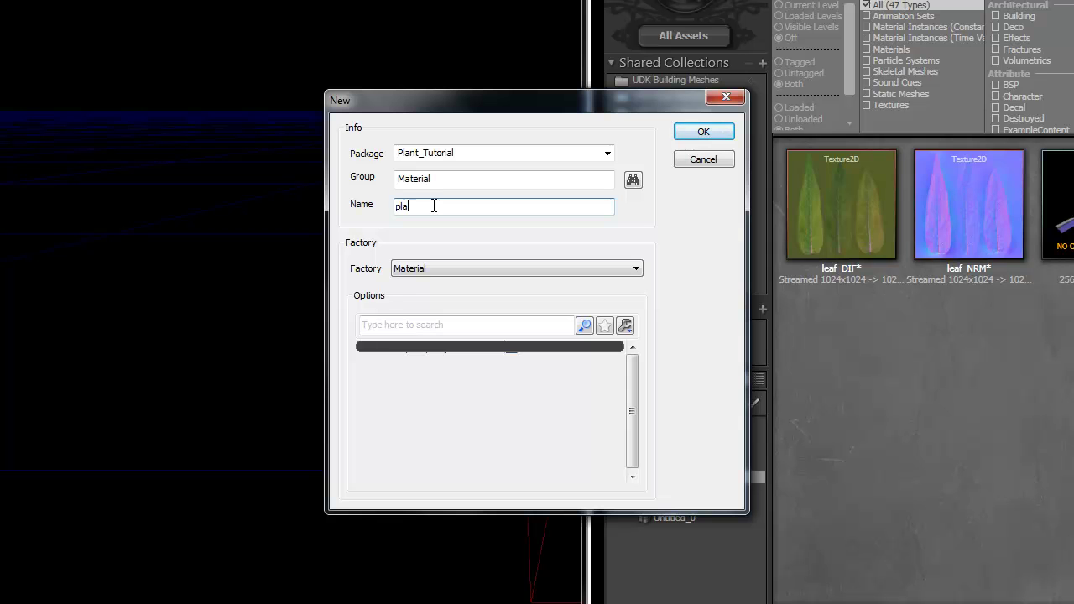
pyautogui.write('plant_MAT')
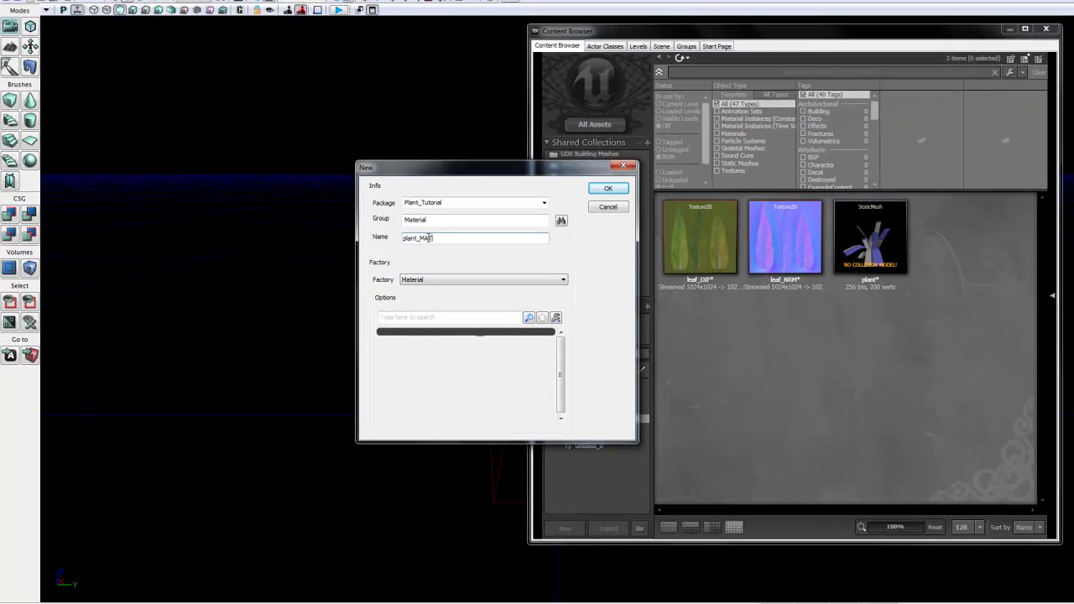
pyautogui.press('Return')
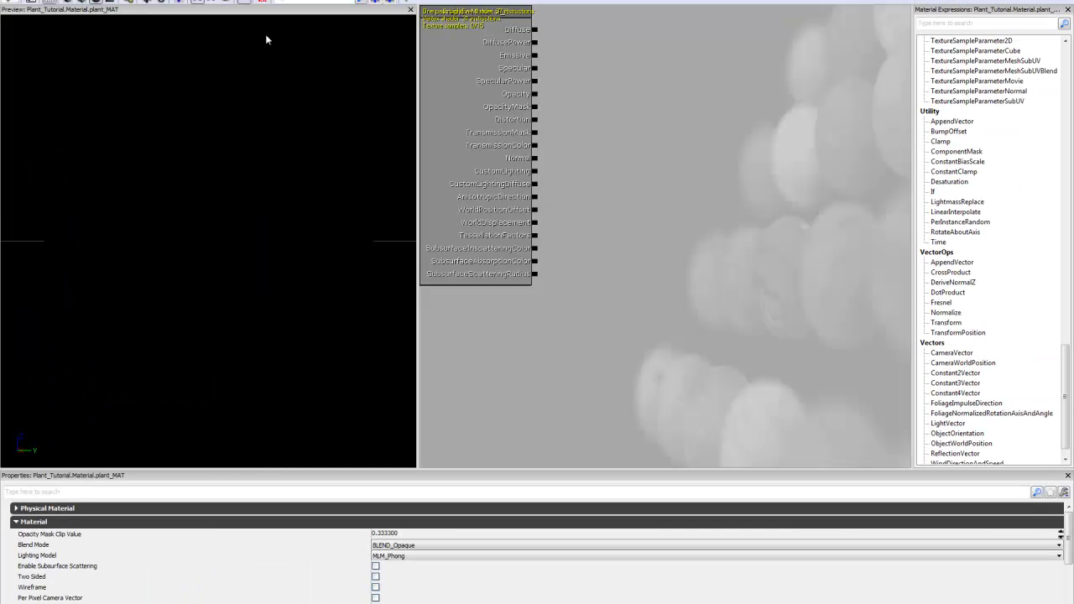
# Move the material editor aside, list all Plant_Tutorial assets, then maximize the editor again.
pyautogui.moveTo(151, 281); pyautogui.dragTo(230, 229)
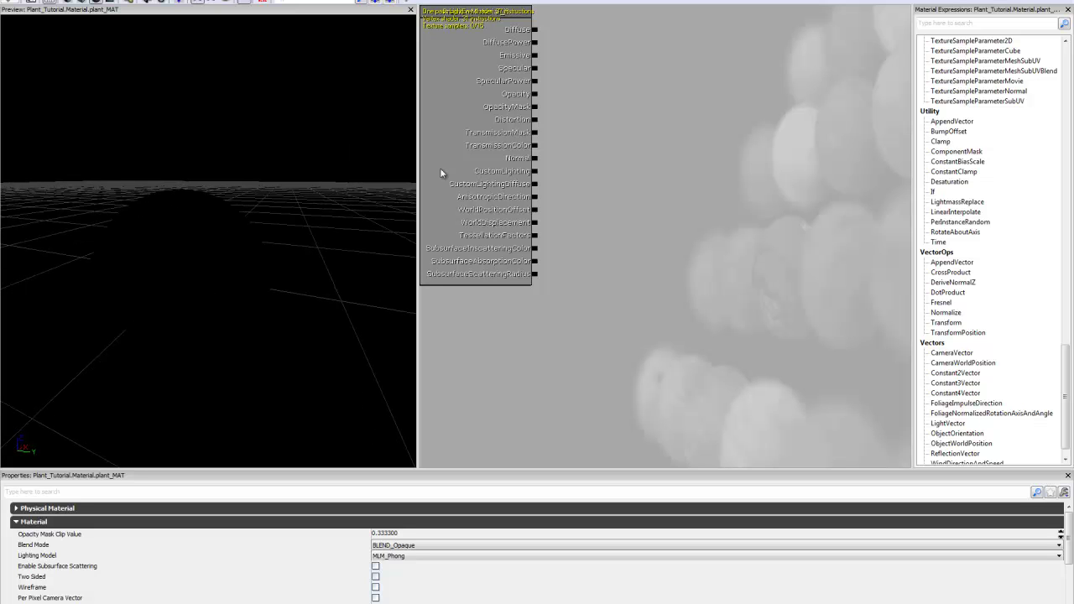
pyautogui.moveTo(909, 2); pyautogui.dragTo(361, 6)
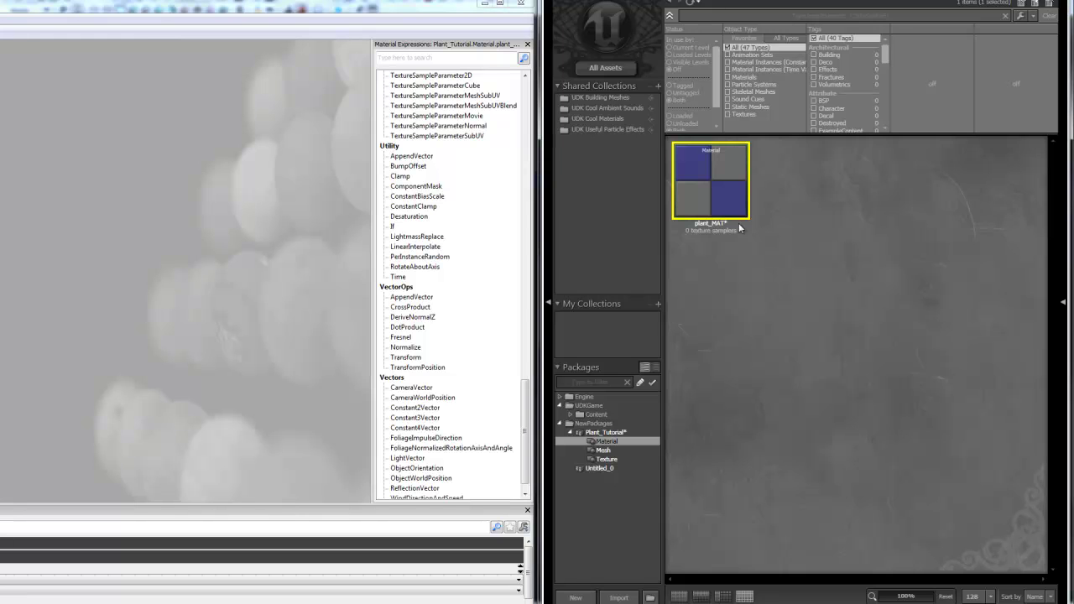
pyautogui.click(617, 433)
pyautogui.click(903, 180)
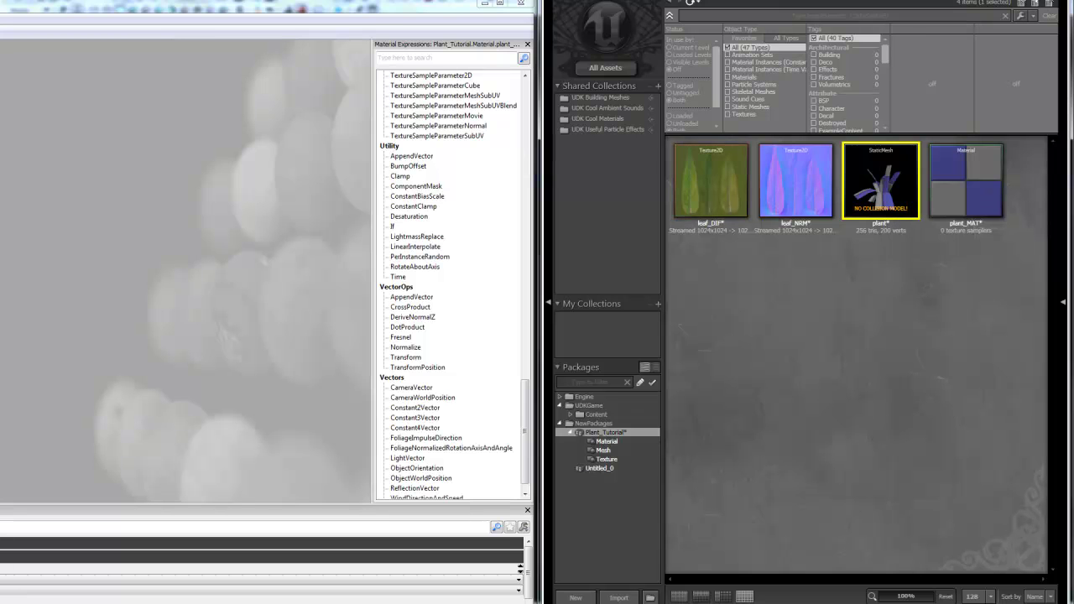
pyautogui.doubleClick(370, 9)
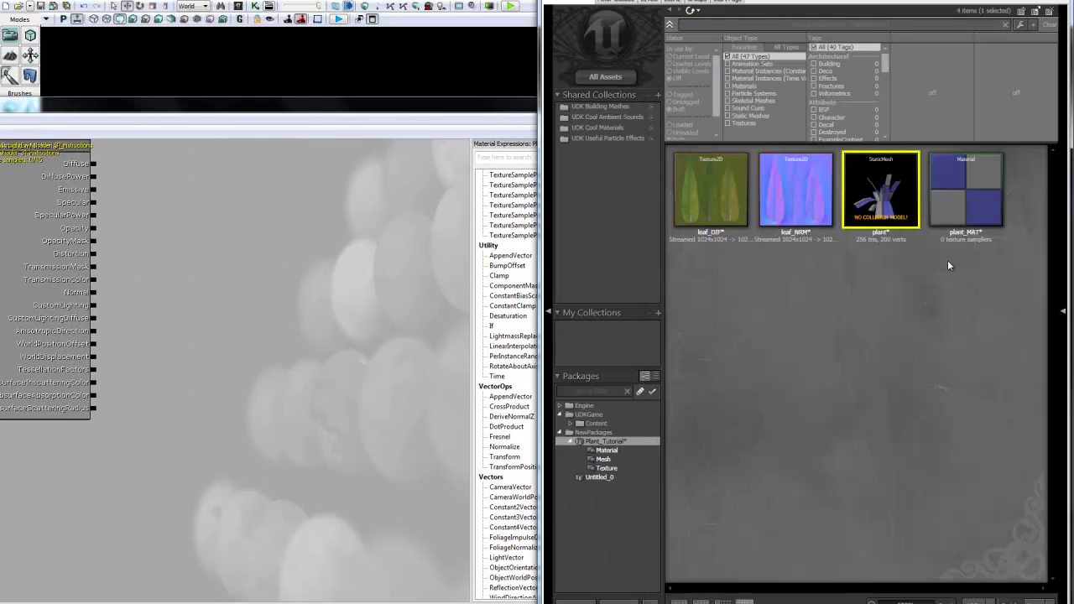
# Add a TextureSample node using leaf_DIF to the plant_MAT graph.
pyautogui.click(718, 187)
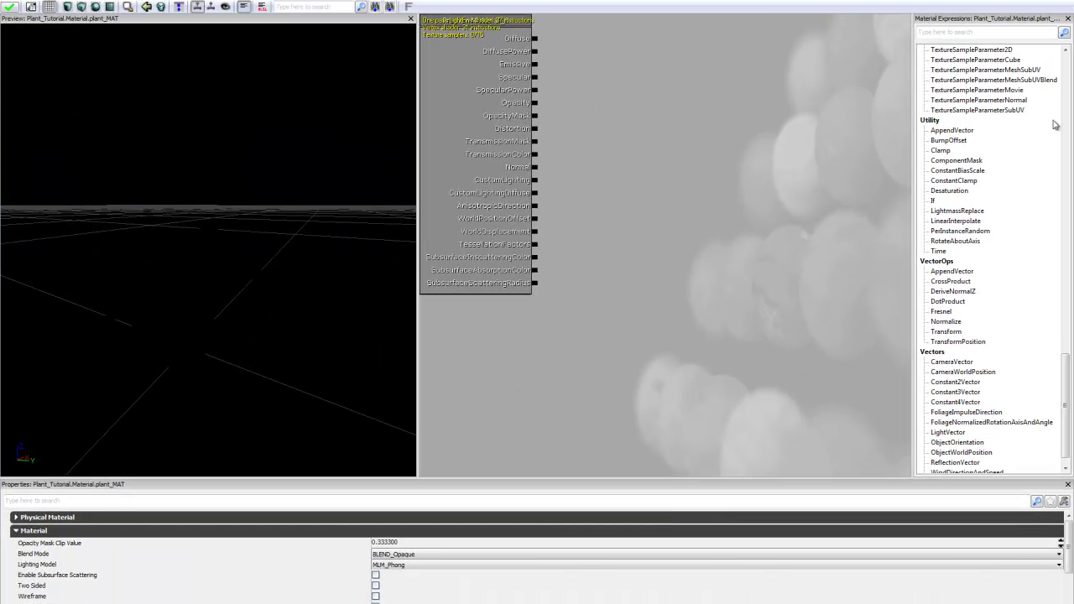
pyautogui.moveTo(1066, 370); pyautogui.dragTo(1066, 294)
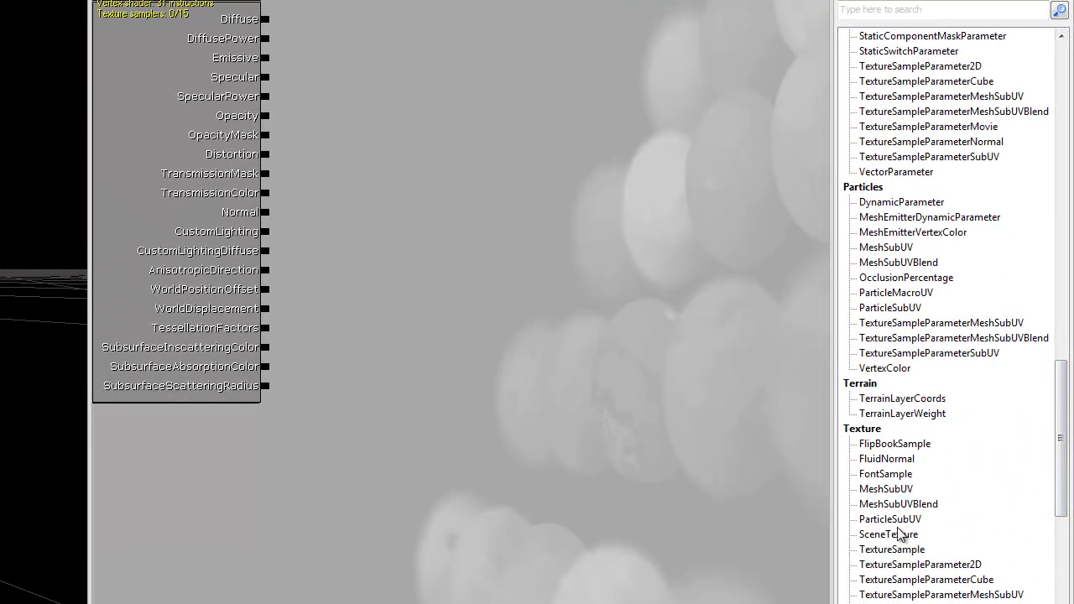
pyautogui.click(895, 550)
pyautogui.moveTo(898, 556); pyautogui.dragTo(508, 151)
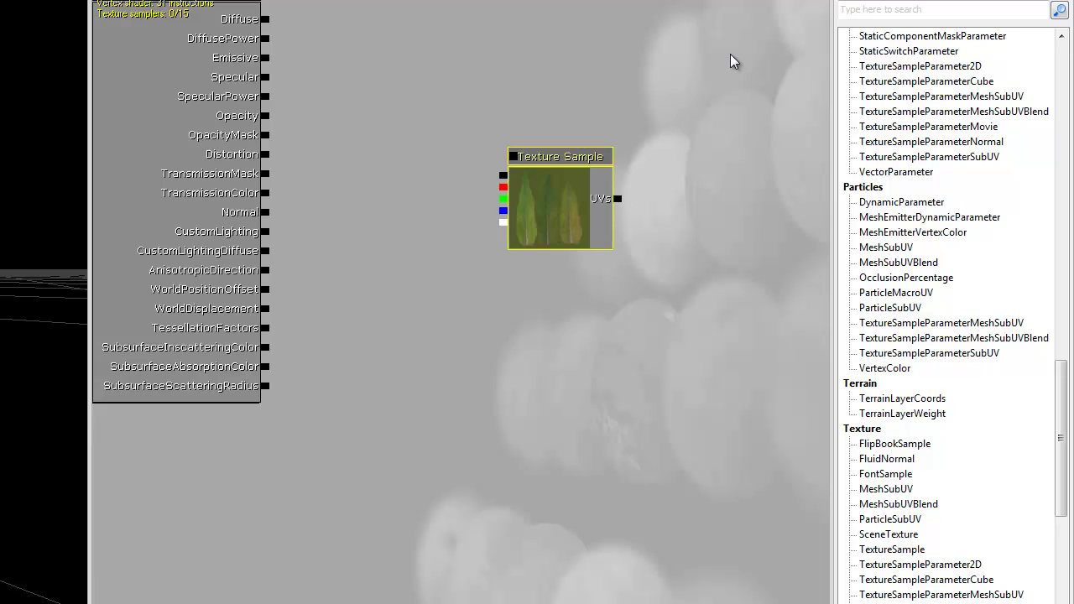
pyautogui.moveTo(730, 60); pyautogui.dragTo(703, 241)
pyautogui.moveTo(494, 326); pyautogui.dragTo(601, 172)
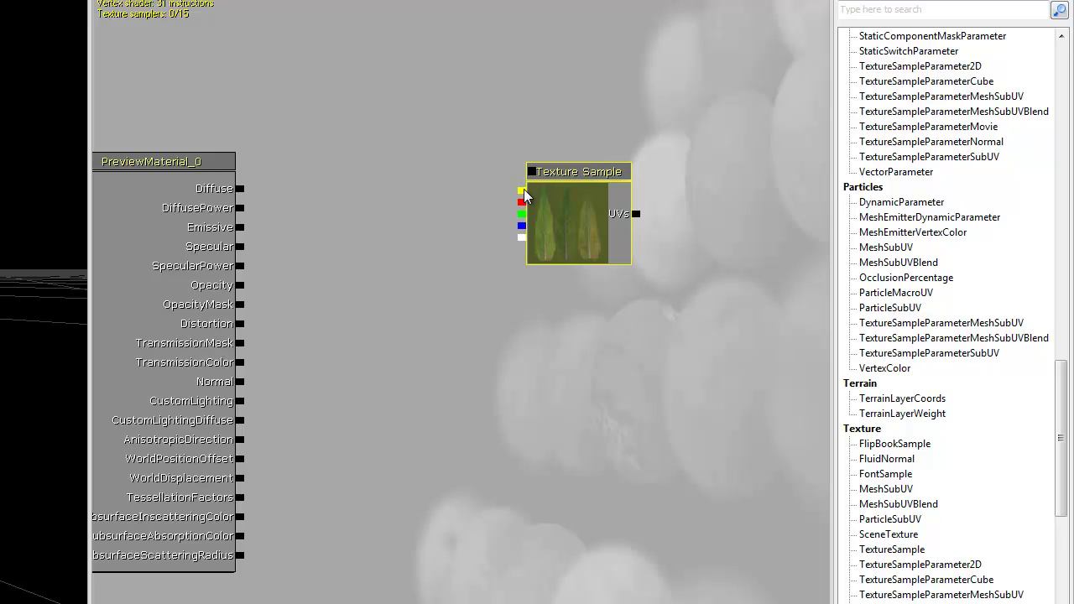
# Wire the leaf_DIF colour into Diffuse and its alpha into OpacityMask.
pyautogui.moveTo(524, 195); pyautogui.dragTo(240, 188)
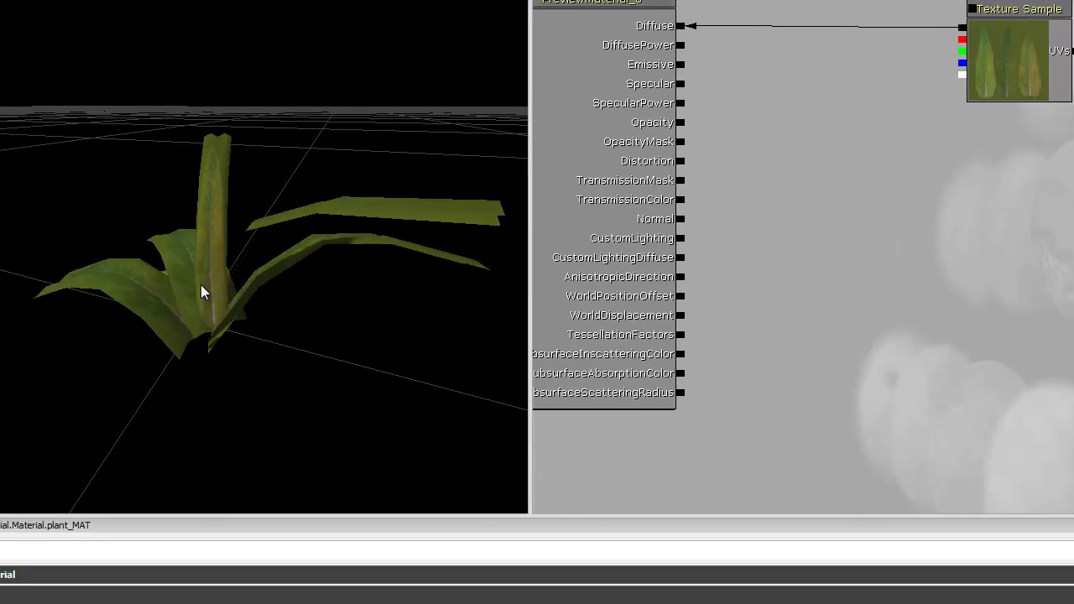
pyautogui.moveTo(0, 448); pyautogui.dragTo(0, 431)
pyautogui.moveTo(495, 256); pyautogui.dragTo(99, 296)
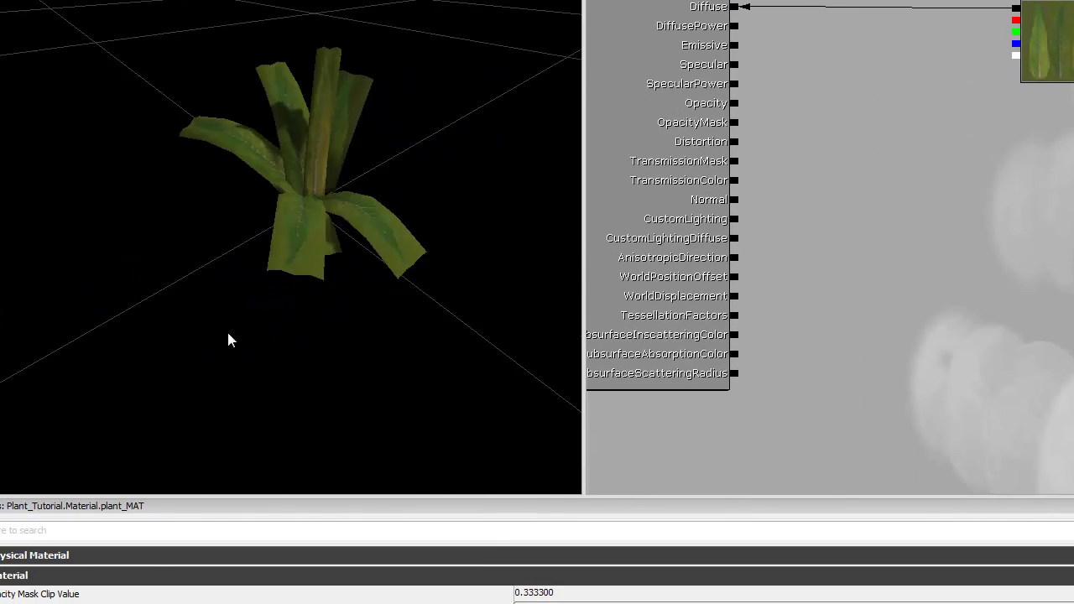
pyautogui.moveTo(269, 332); pyautogui.dragTo(290, 244)
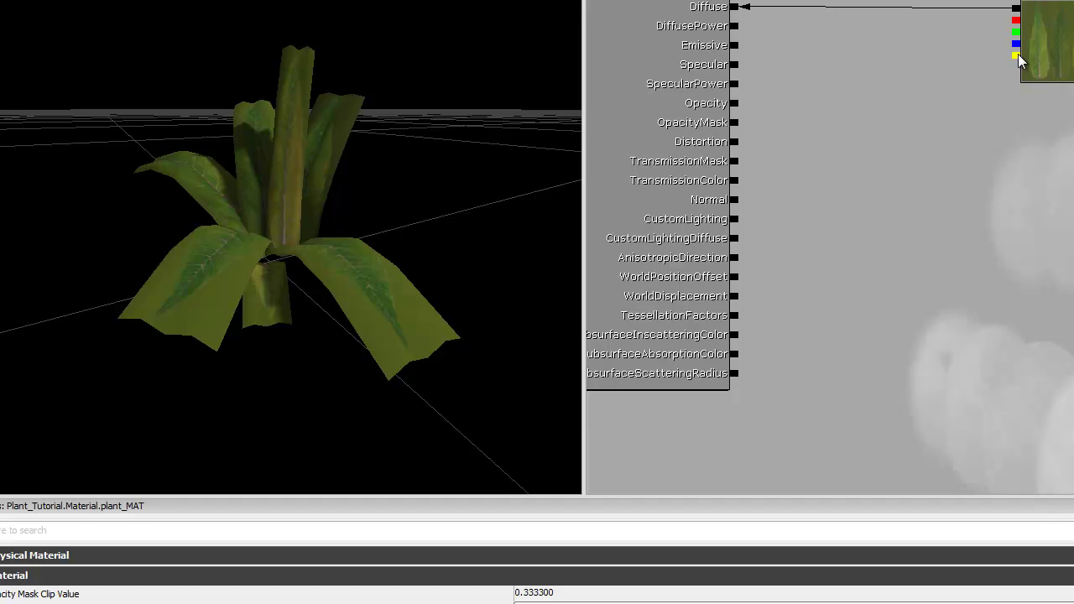
pyautogui.moveTo(834, 60); pyautogui.dragTo(735, 122)
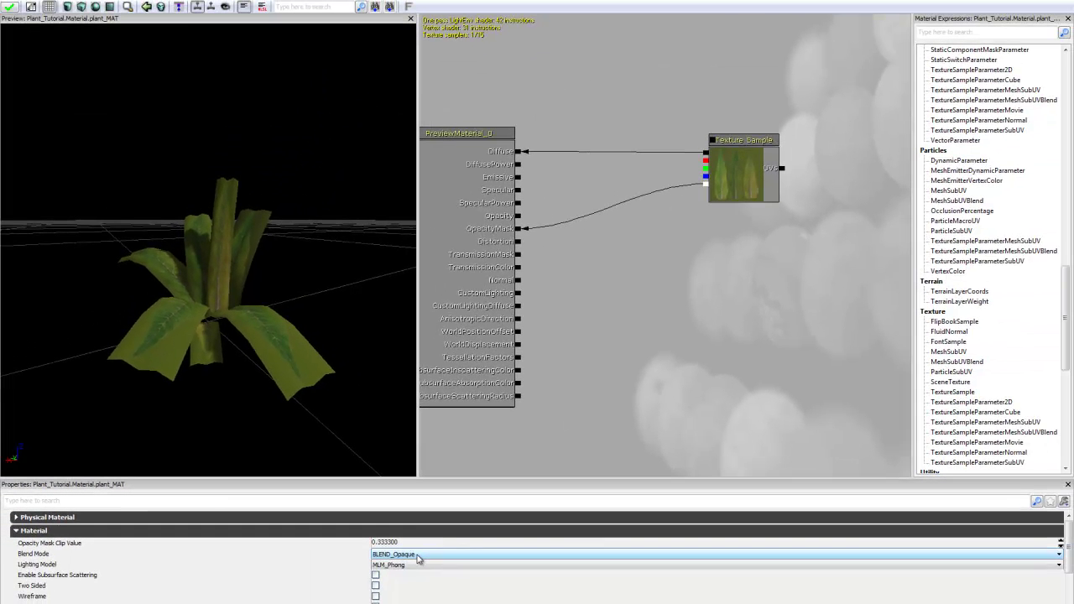
# Set plant_MAT's Blend Mode to BLEND_Masked and check the cut-out leaves in the preview.
pyautogui.click(583, 603)
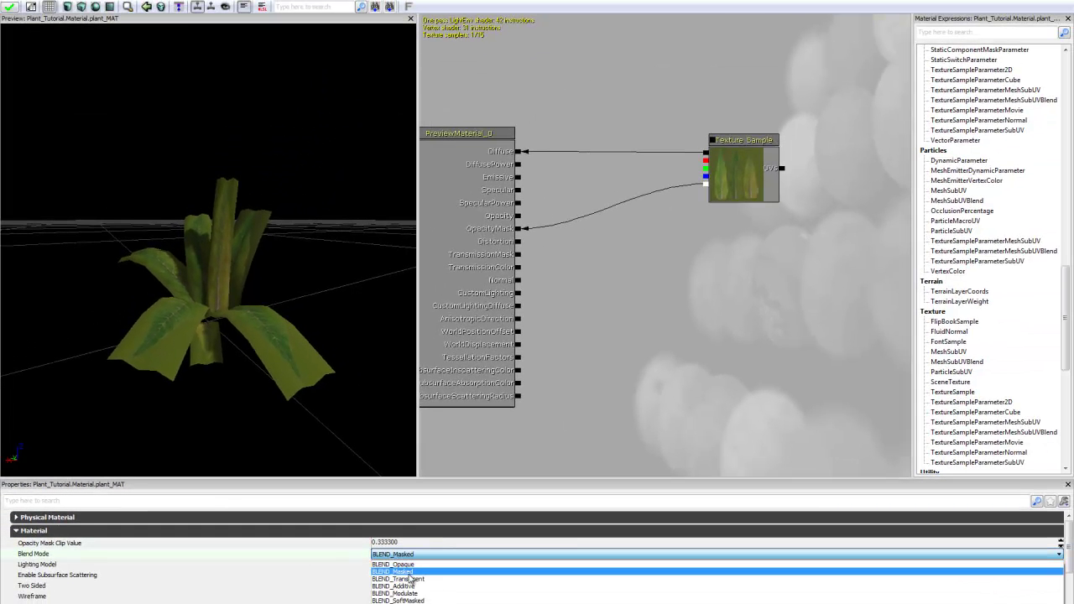
pyautogui.click(409, 572)
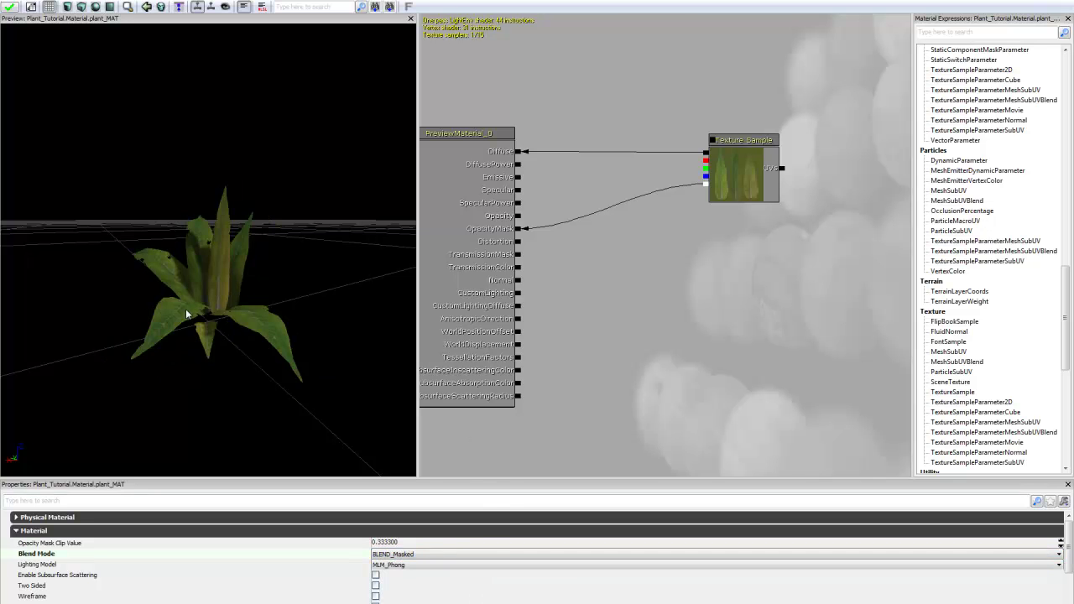
pyautogui.moveTo(190, 313); pyautogui.dragTo(294, 300)
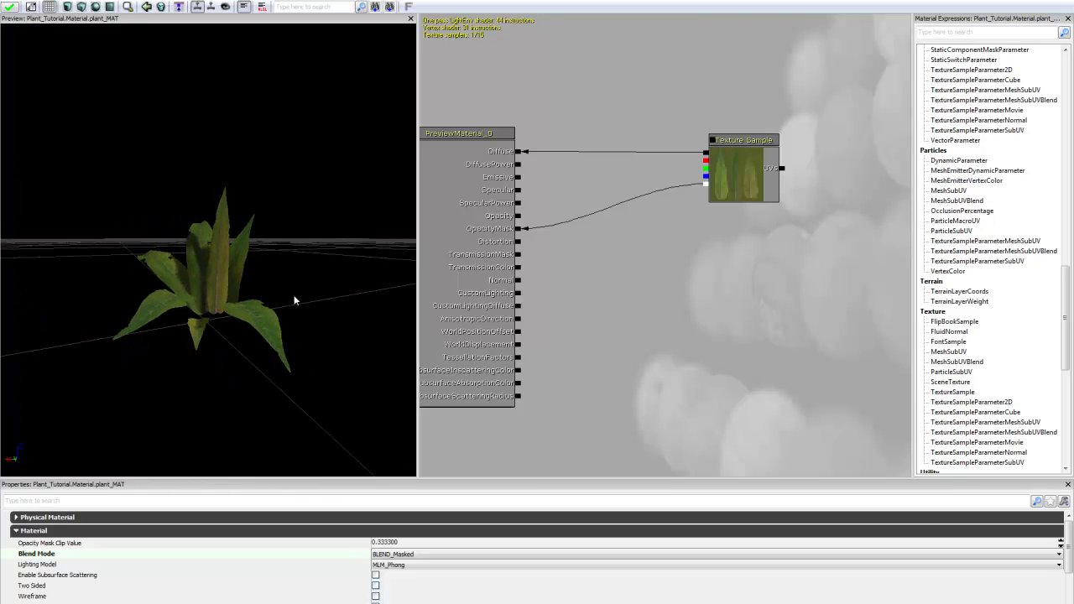
# Enable Two Sided on plant_MAT and view the leaves from a low angle.
pyautogui.click(376, 586)
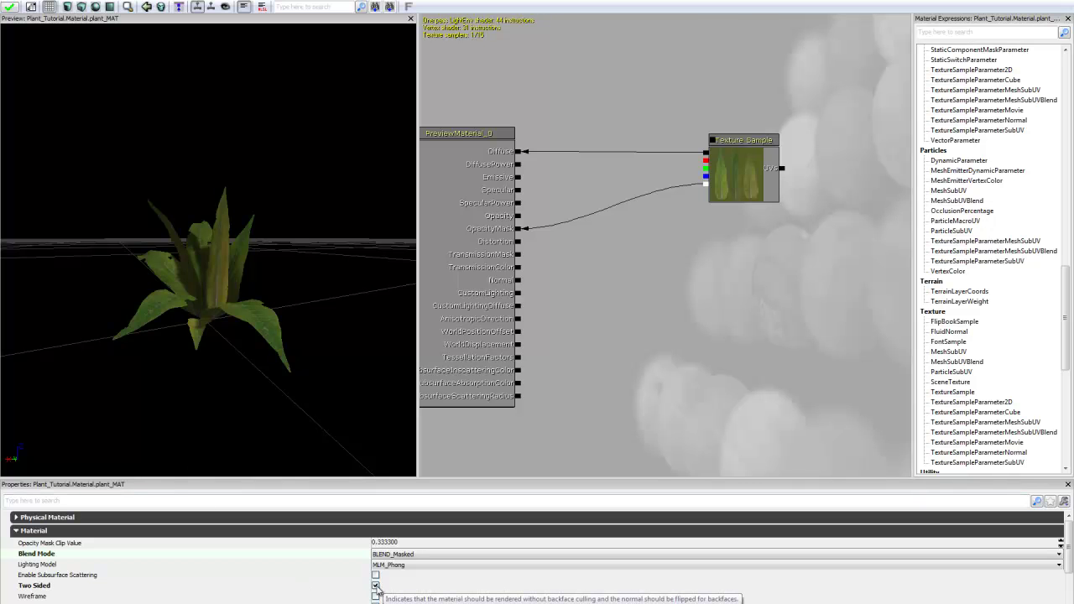
pyautogui.moveTo(125, 300); pyautogui.dragTo(167, 308)
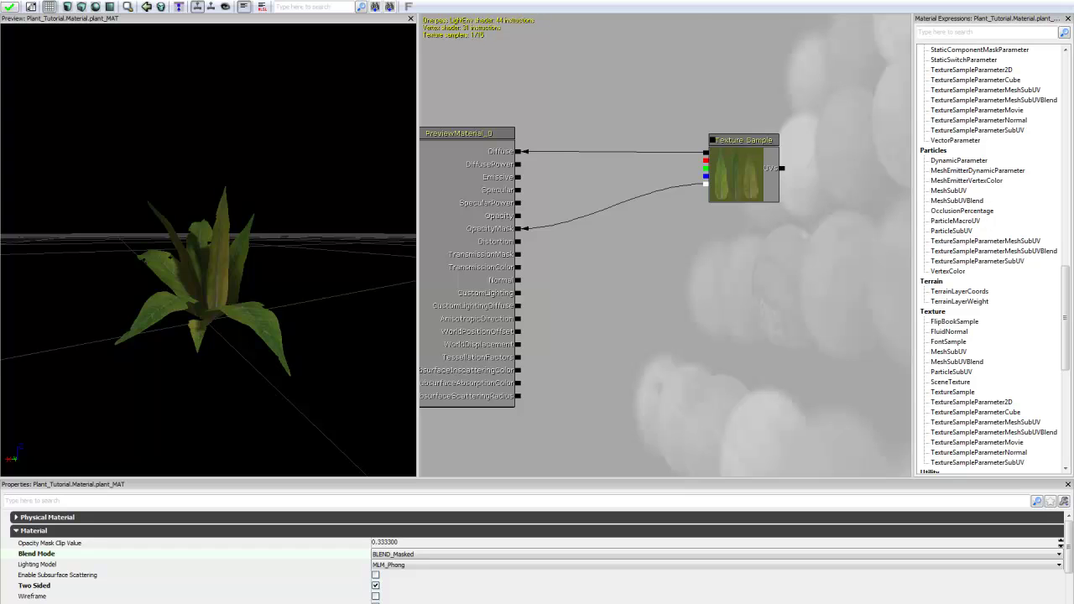
# Add a leaf_NRM texture sample and connect it to plant_MAT's Normal input.
pyautogui.moveTo(671, 1); pyautogui.dragTo(672, 330)
pyautogui.click(792, 196)
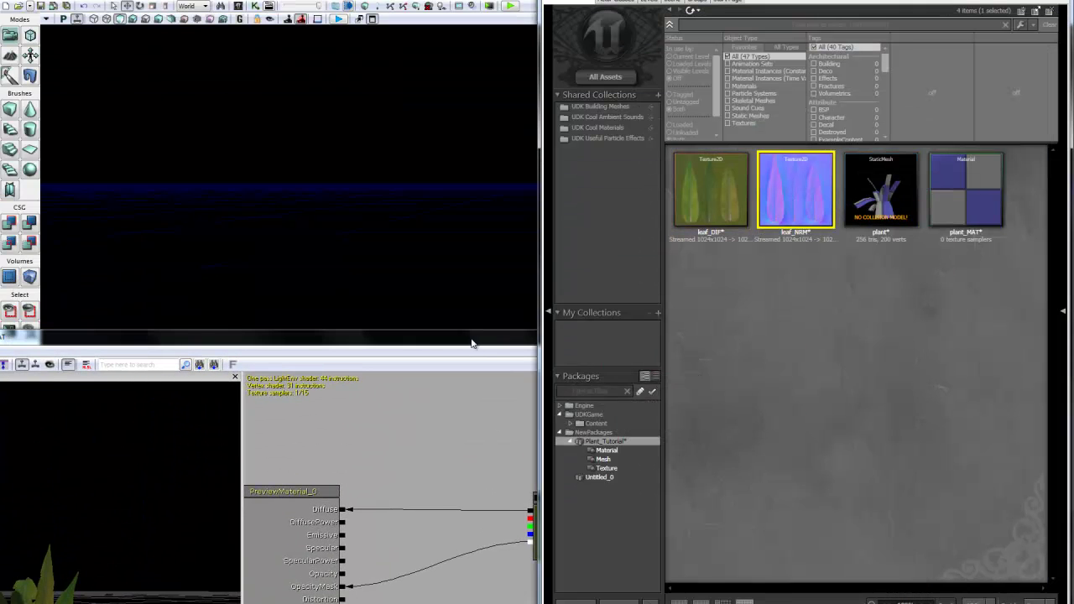
pyautogui.doubleClick(503, 336)
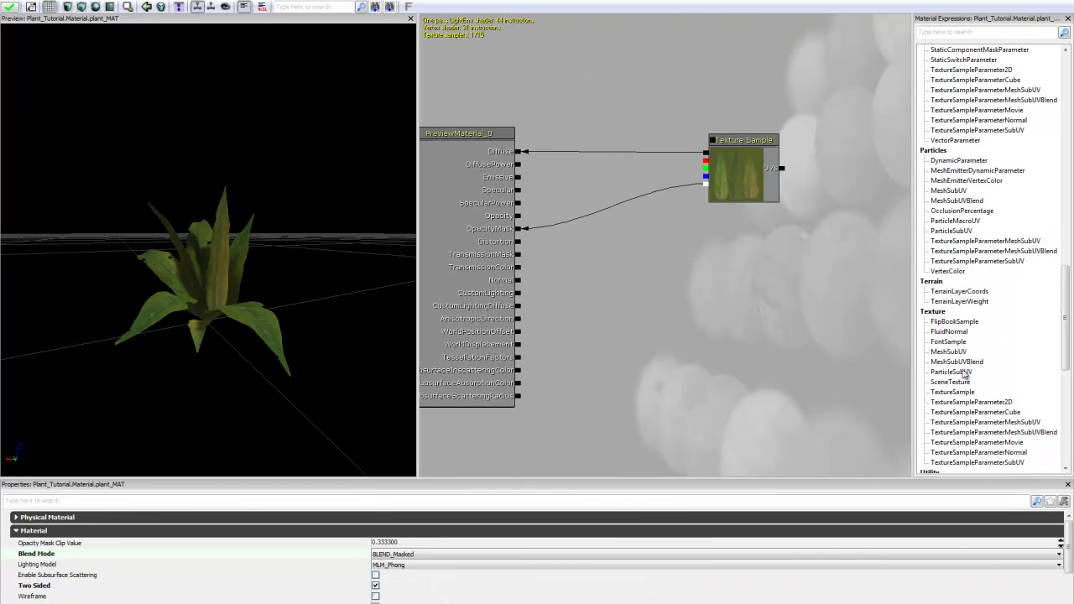
pyautogui.moveTo(957, 392); pyautogui.dragTo(766, 304)
pyautogui.click(753, 325)
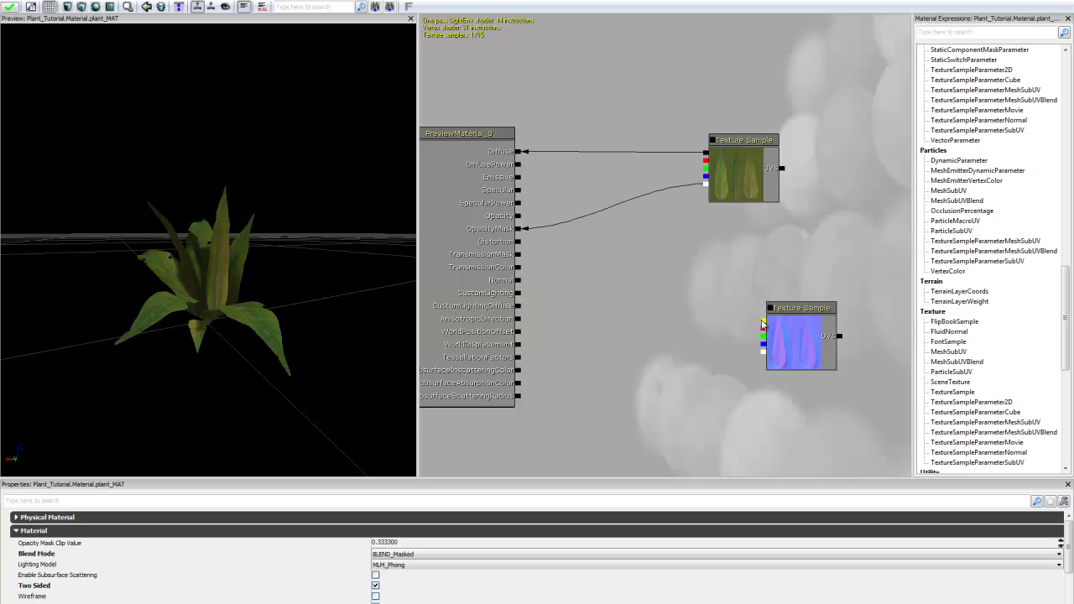
pyautogui.moveTo(671, 309)
pyautogui.mouseDown()
pyautogui.moveTo(568, 263)
pyautogui.moveTo(519, 272)
pyautogui.moveTo(519, 282)
pyautogui.mouseUp()
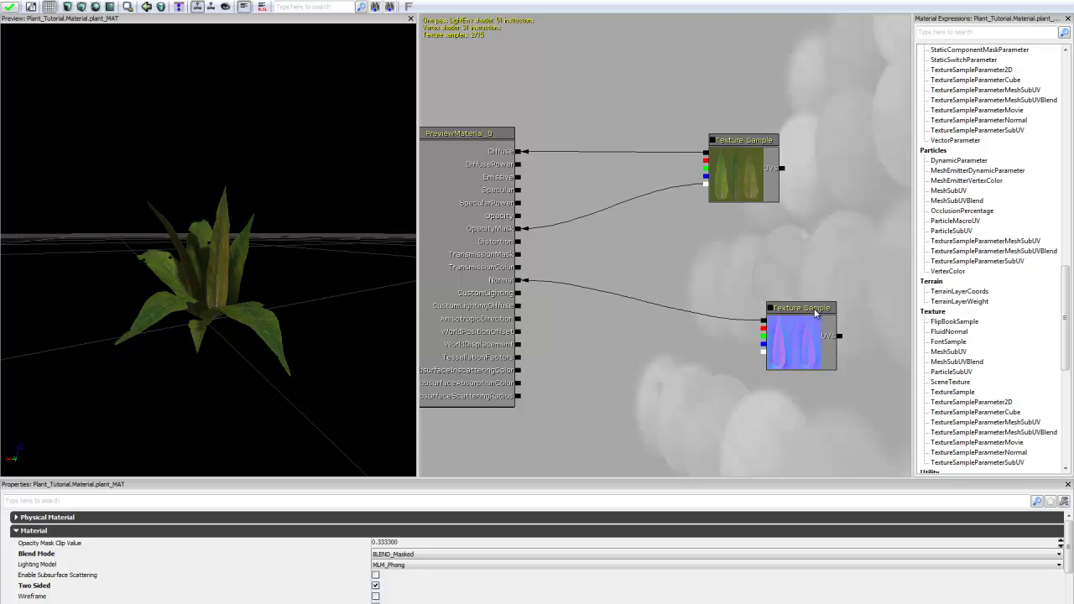
# Inspect the normal-mapped leaves, nudge the leaf_NRM node lower, and show the material properties.
pyautogui.moveTo(814, 312); pyautogui.dragTo(739, 328)
pyautogui.click(822, 313)
pyautogui.moveTo(367, 276); pyautogui.dragTo(283, 216)
pyautogui.scroll(5, 275, 201)
pyautogui.scroll(-6, 275, 198)
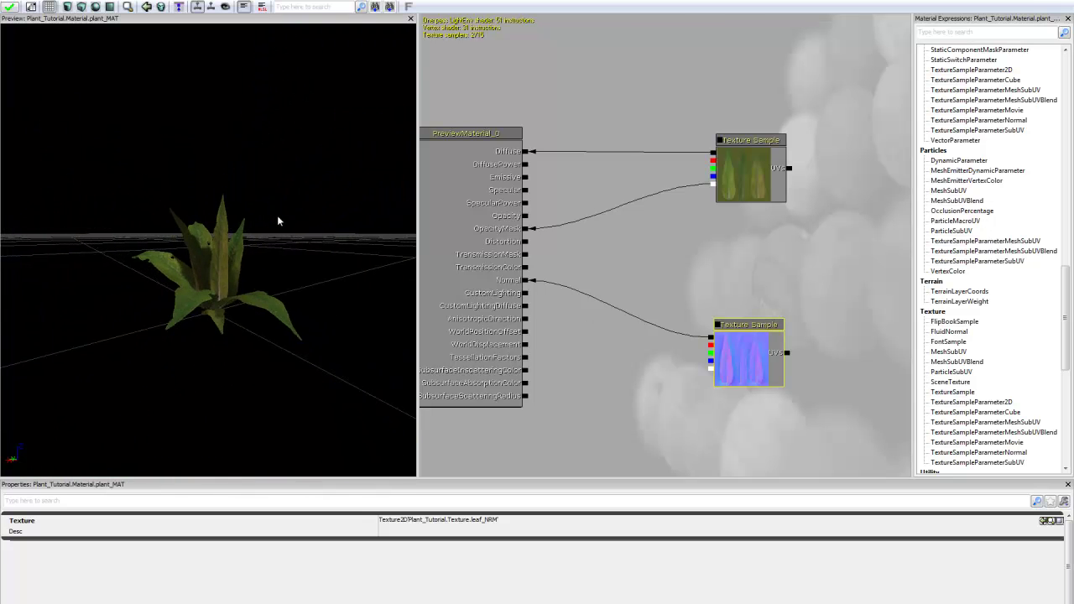
pyautogui.moveTo(277, 216); pyautogui.dragTo(300, 210)
pyautogui.scroll(5, 295, 210)
pyautogui.scroll(-5, 294, 209)
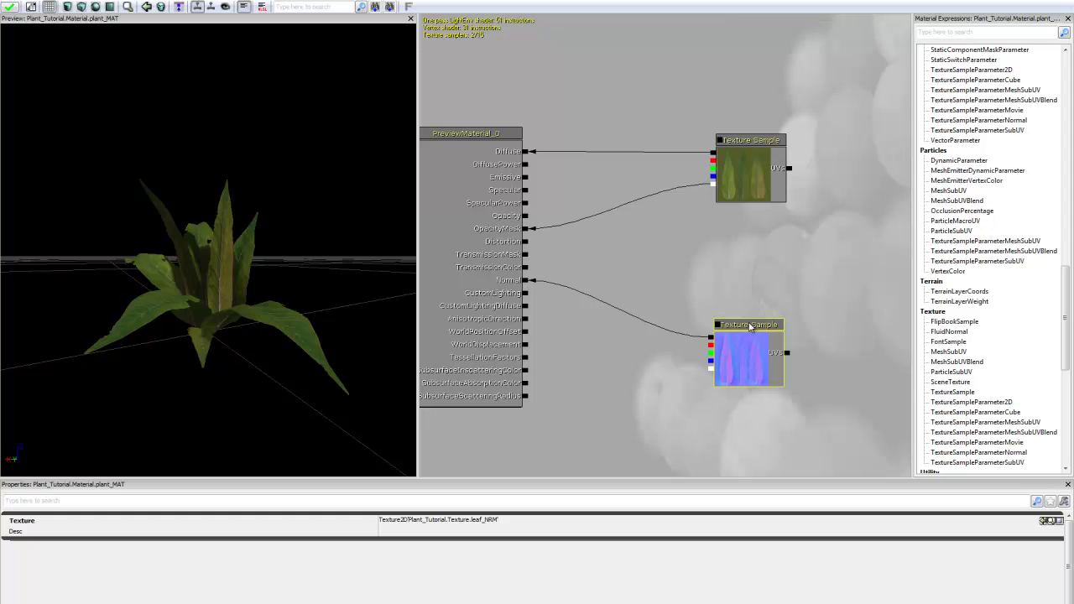
pyautogui.moveTo(747, 327); pyautogui.dragTo(744, 354)
pyautogui.click(750, 293)
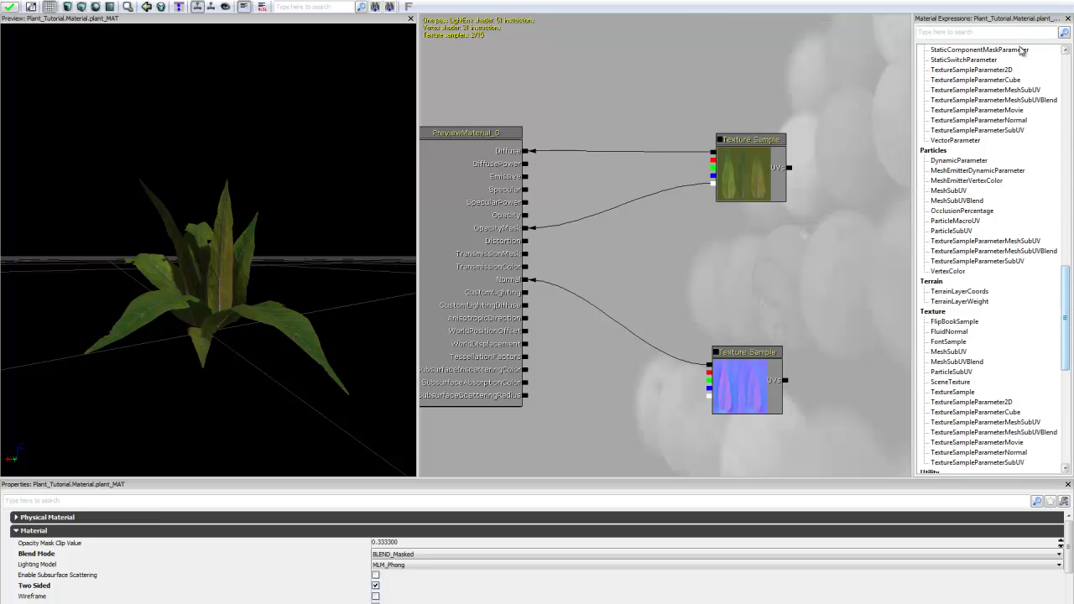
# Add a Multiply node to the plant_MAT graph via the expression search.
pyautogui.click(1014, 31)
pyautogui.write('mult')
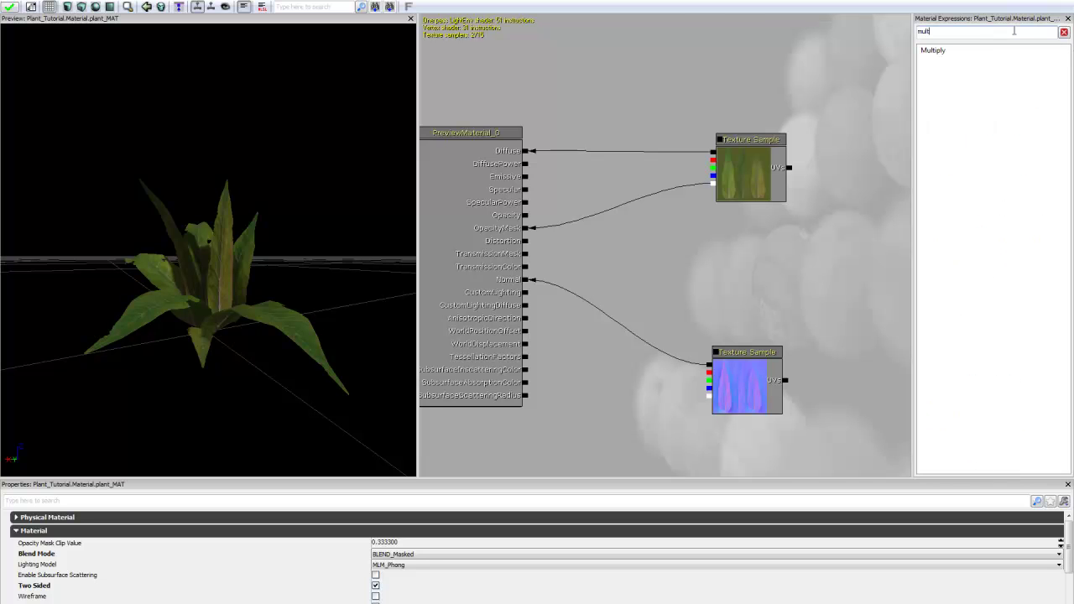
pyautogui.moveTo(943, 54); pyautogui.dragTo(688, 271)
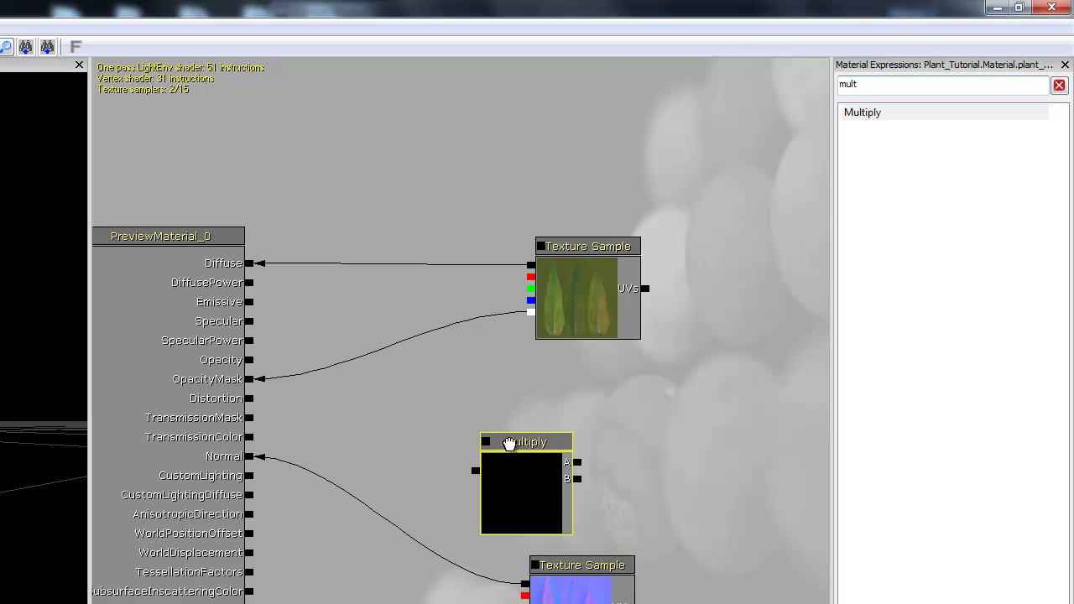
pyautogui.moveTo(519, 443); pyautogui.dragTo(470, 394)
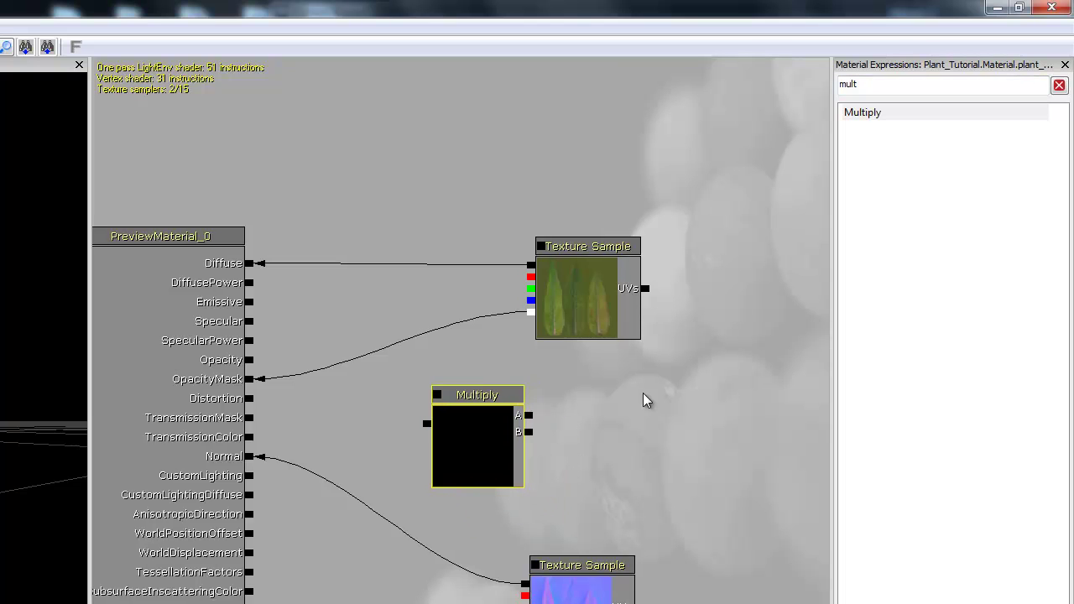
pyautogui.click(758, 242)
# Add a Constant node and set its R value to 2.
pyautogui.doubleClick(906, 87)
pyautogui.write('const')
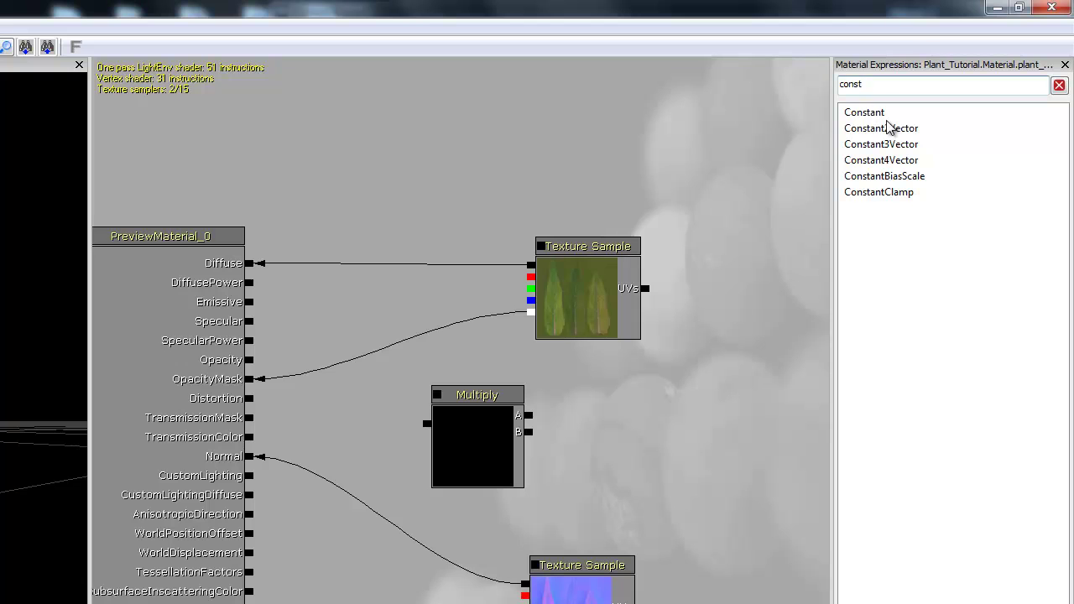
pyautogui.moveTo(888, 116); pyautogui.dragTo(674, 412)
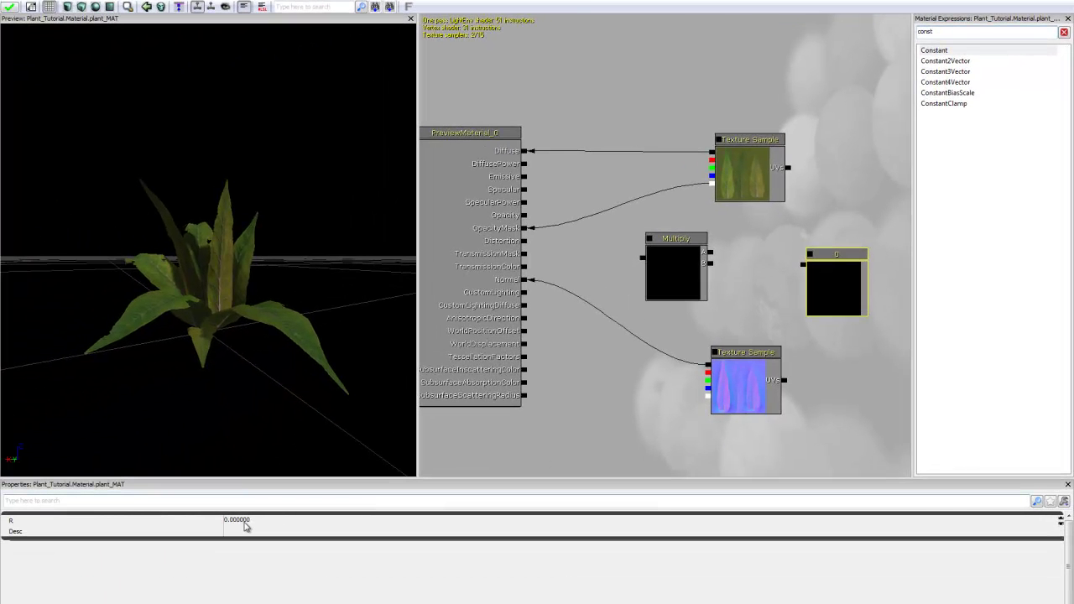
pyautogui.click(163, 573)
pyautogui.write('2')
pyautogui.press('Return')
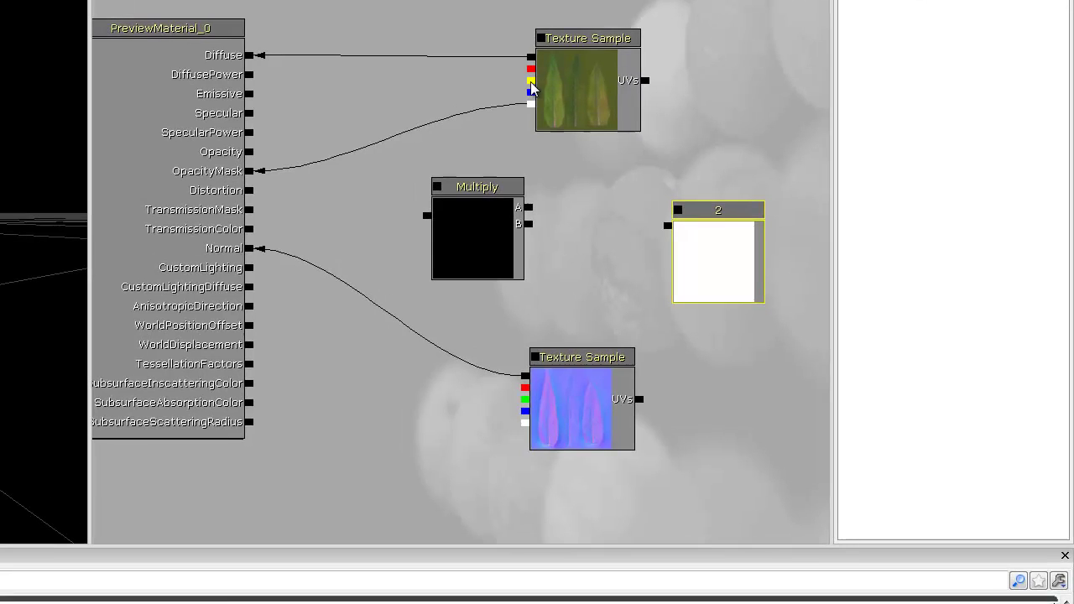
# Multiply the leaf texture alpha by the constant 2 and feed the result into Specular.
pyautogui.click(711, 168)
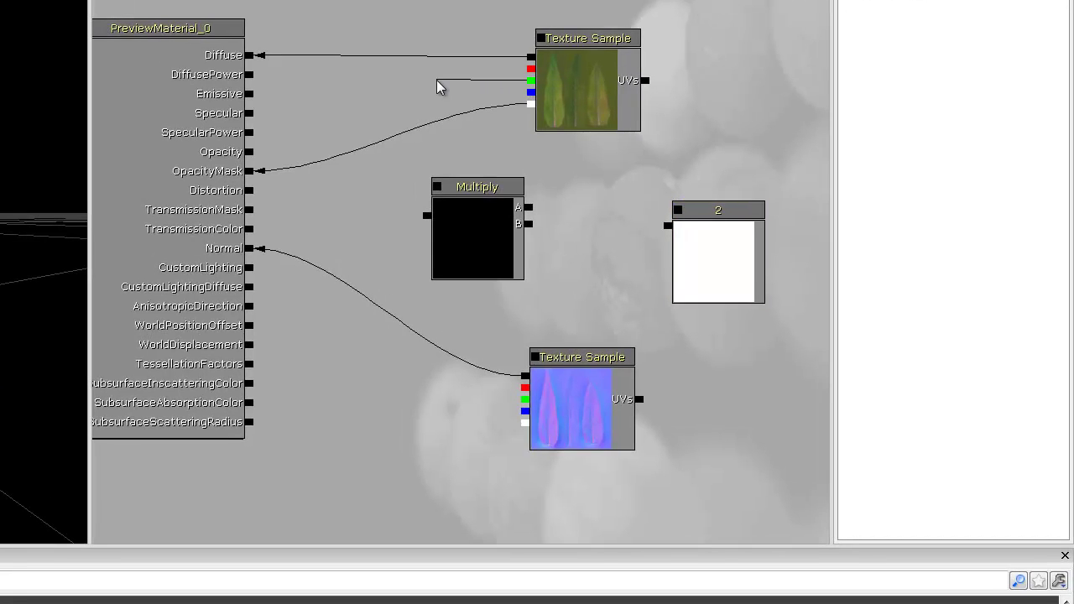
pyautogui.moveTo(530, 103); pyautogui.dragTo(529, 208)
pyautogui.moveTo(667, 223); pyautogui.dragTo(515, 228)
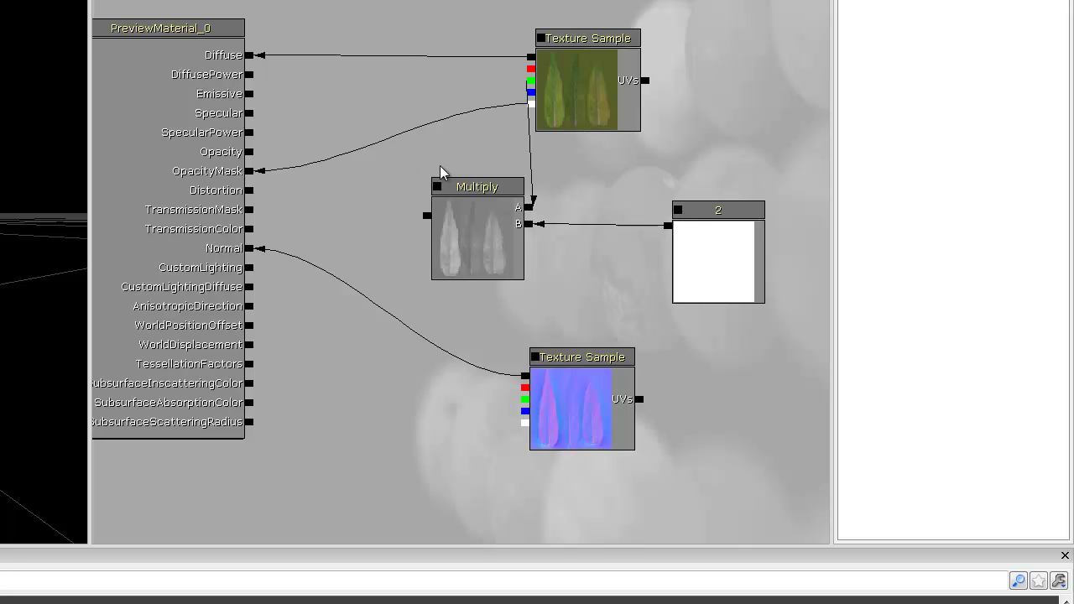
pyautogui.moveTo(458, 184); pyautogui.dragTo(518, 229)
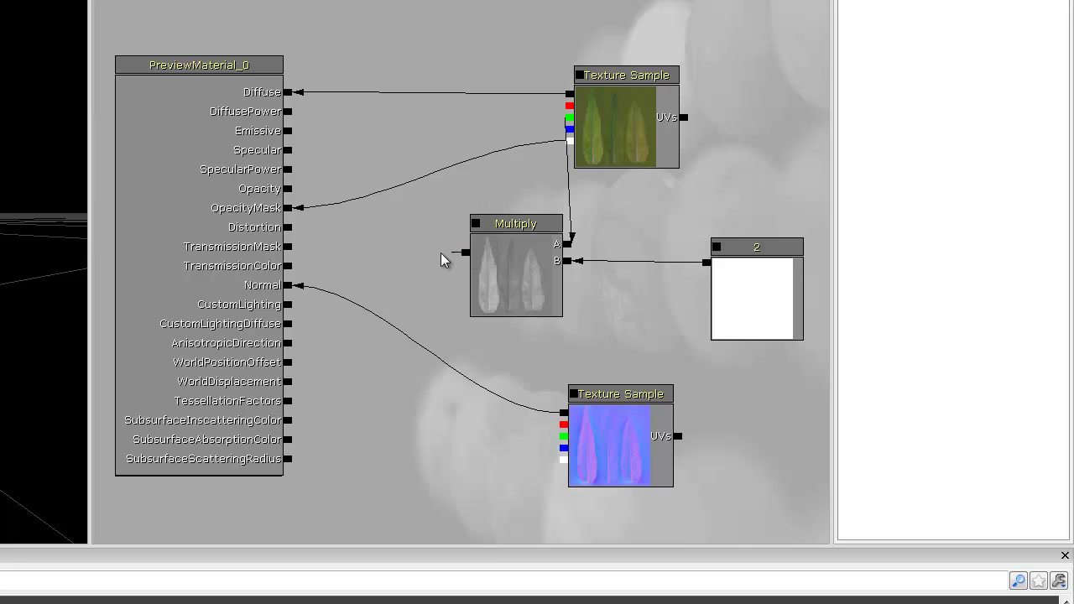
pyautogui.moveTo(344, 184); pyautogui.dragTo(289, 150)
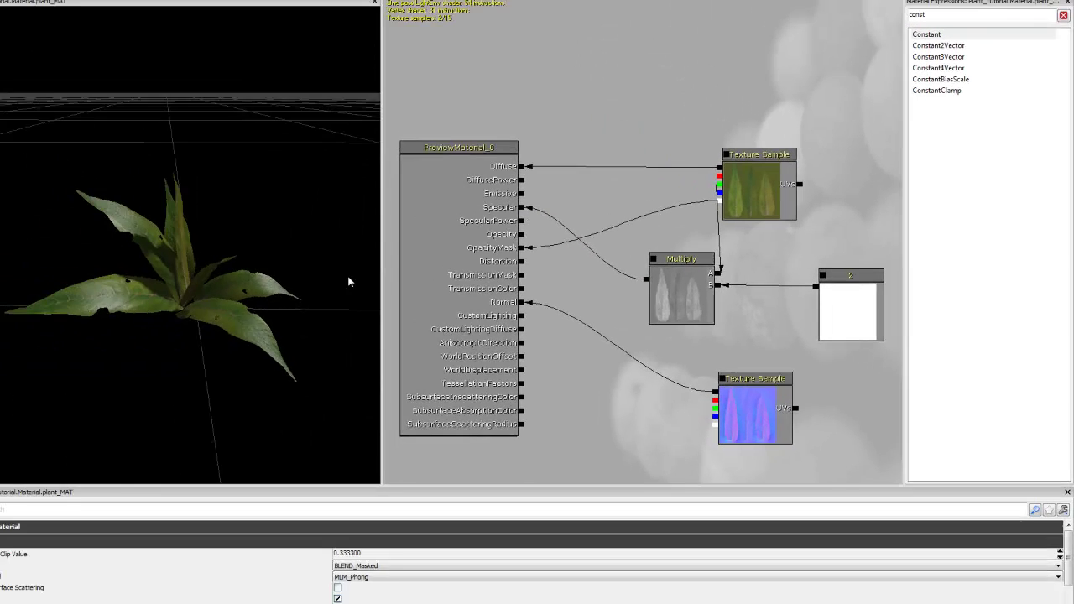
pyautogui.moveTo(349, 282); pyautogui.dragTo(294, 229)
# Move the normal map node down and left to clear space in the graph.
pyautogui.moveTo(679, 427); pyautogui.dragTo(621, 330)
pyautogui.click(750, 285)
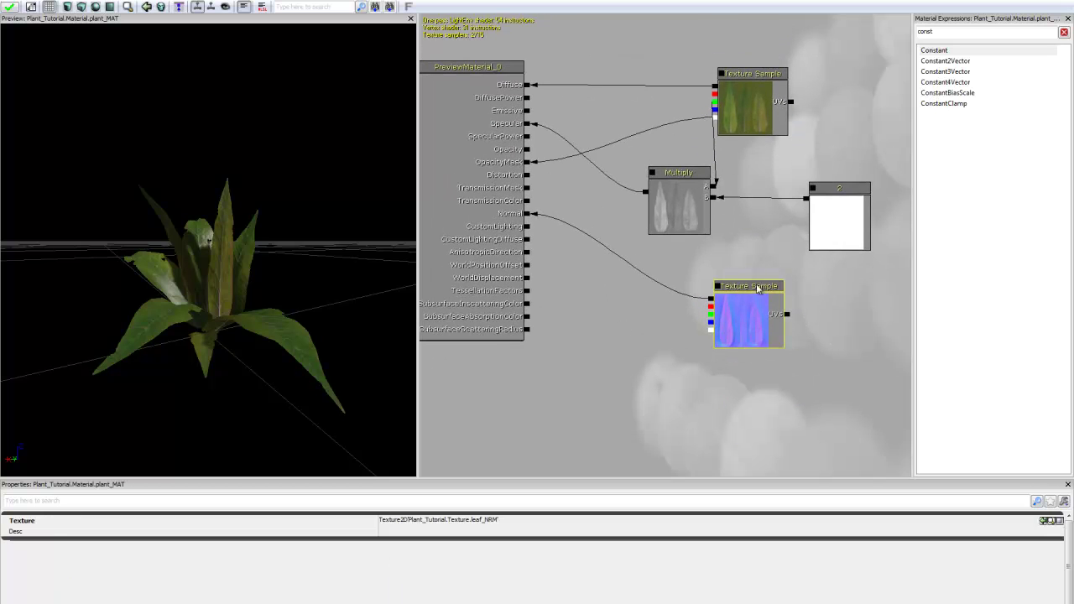
pyautogui.moveTo(751, 286); pyautogui.dragTo(684, 367)
pyautogui.click(752, 311)
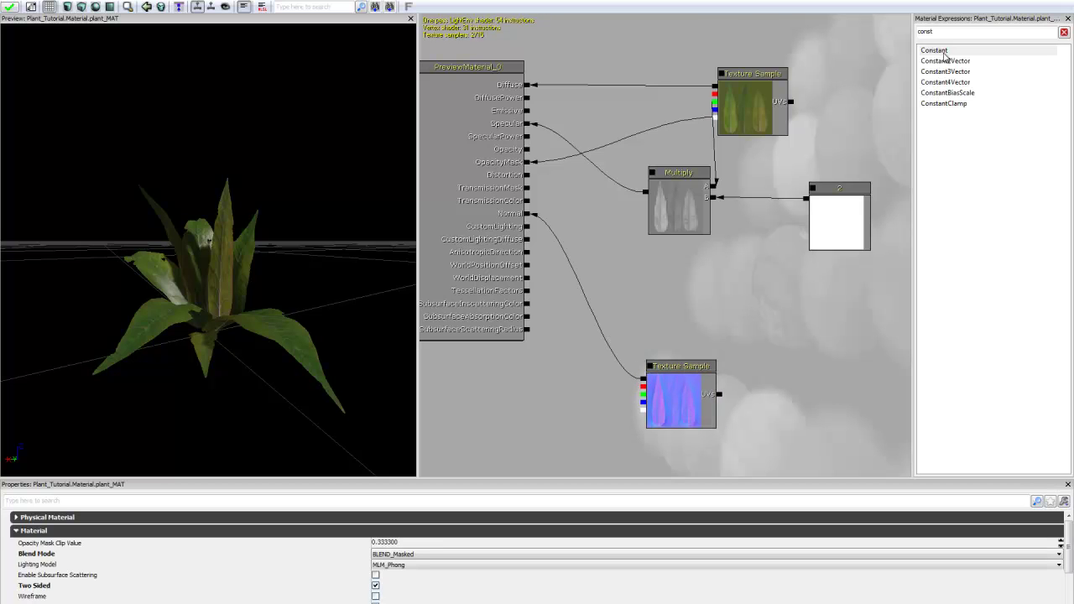
# Add a new Constant with R set to 60 and wire it into SpecularPower.
pyautogui.click(714, 300)
pyautogui.moveTo(754, 305); pyautogui.dragTo(748, 276)
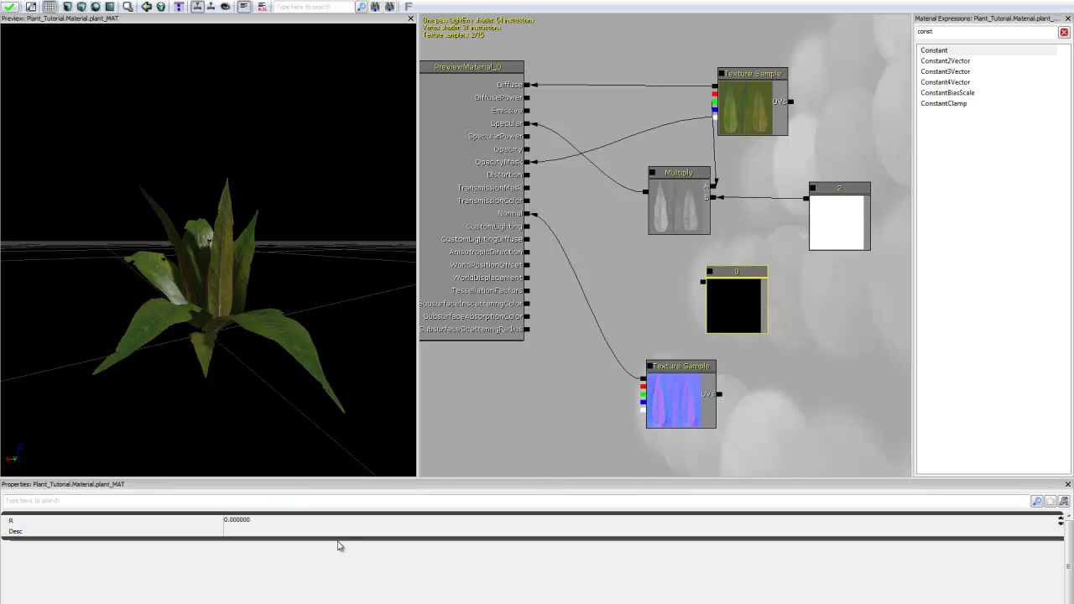
pyautogui.click(326, 522)
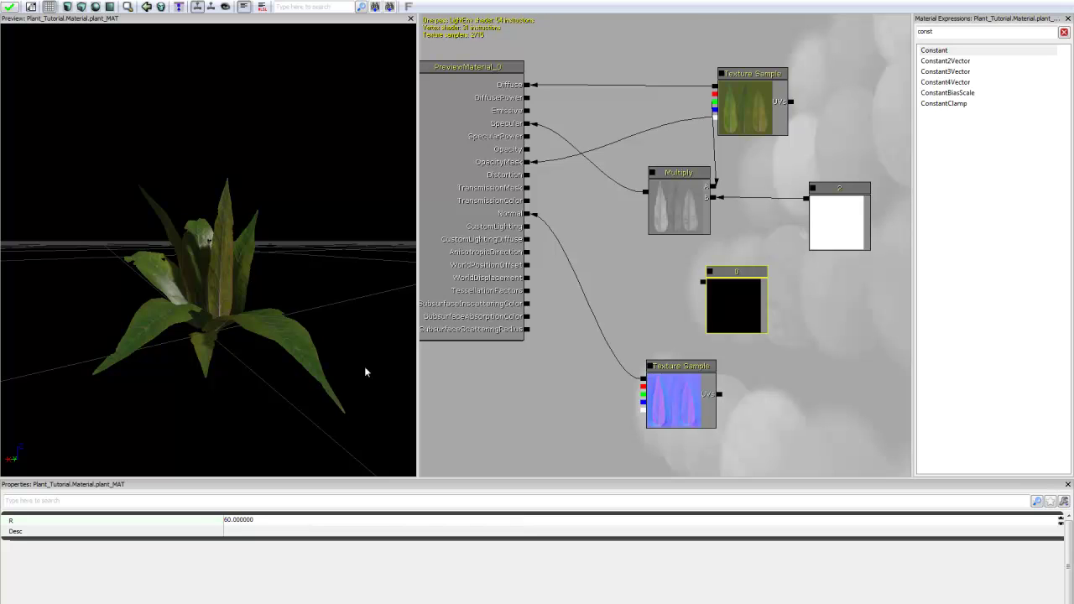
pyautogui.press('Return')
pyautogui.moveTo(704, 288); pyautogui.dragTo(532, 140)
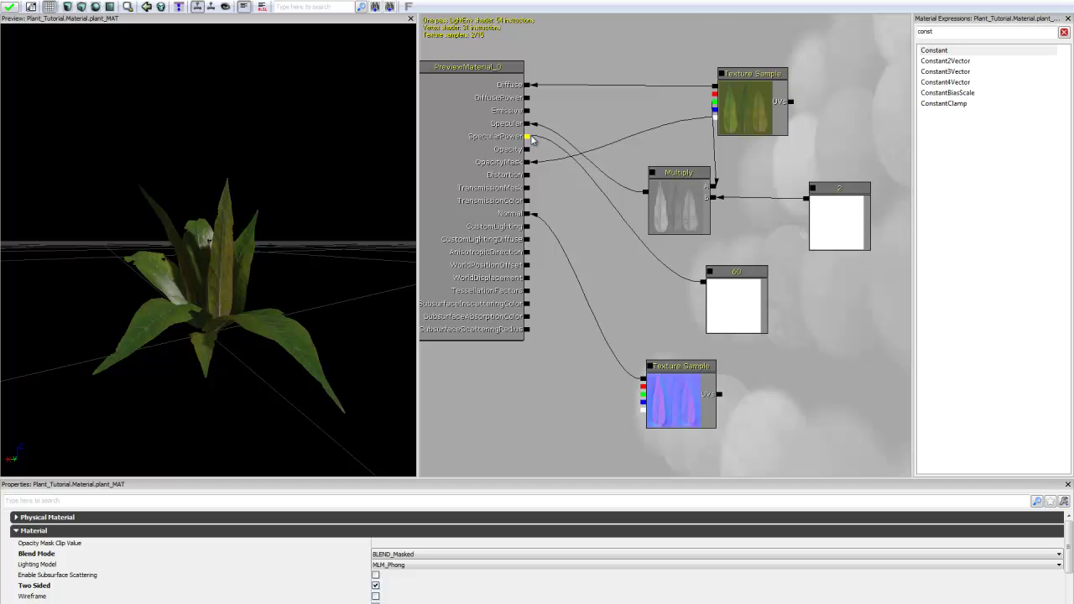
pyautogui.moveTo(252, 235); pyautogui.dragTo(313, 305)
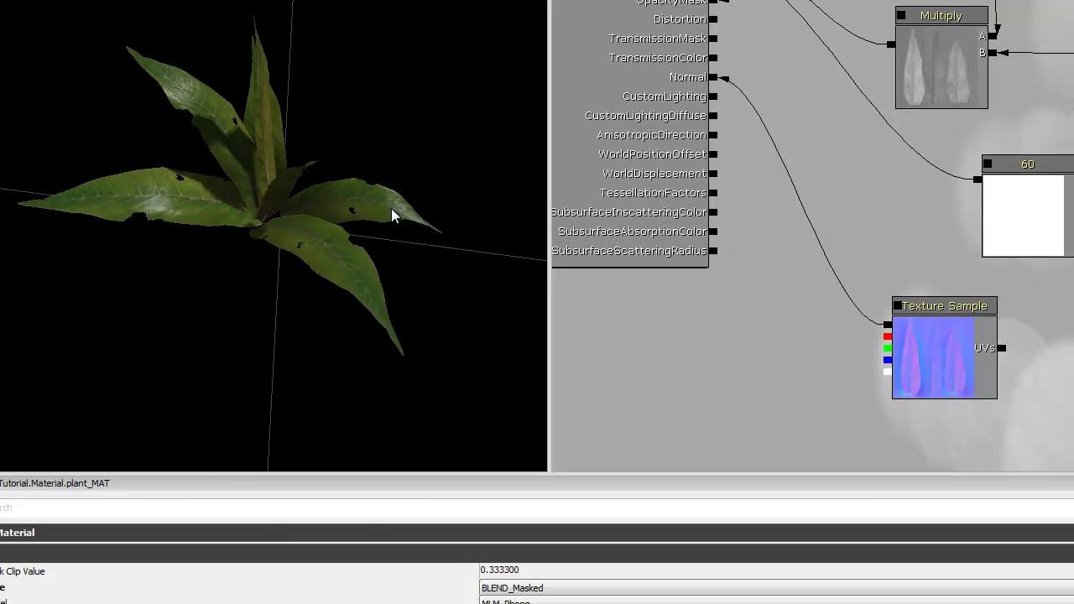
# Inspect the plant from above in the preview, then apply plant_MAT's changes to compile it.
pyautogui.moveTo(392, 216); pyautogui.dragTo(325, 87)
pyautogui.scroll(5, 173, 39)
pyautogui.scroll(-4, 173, 39)
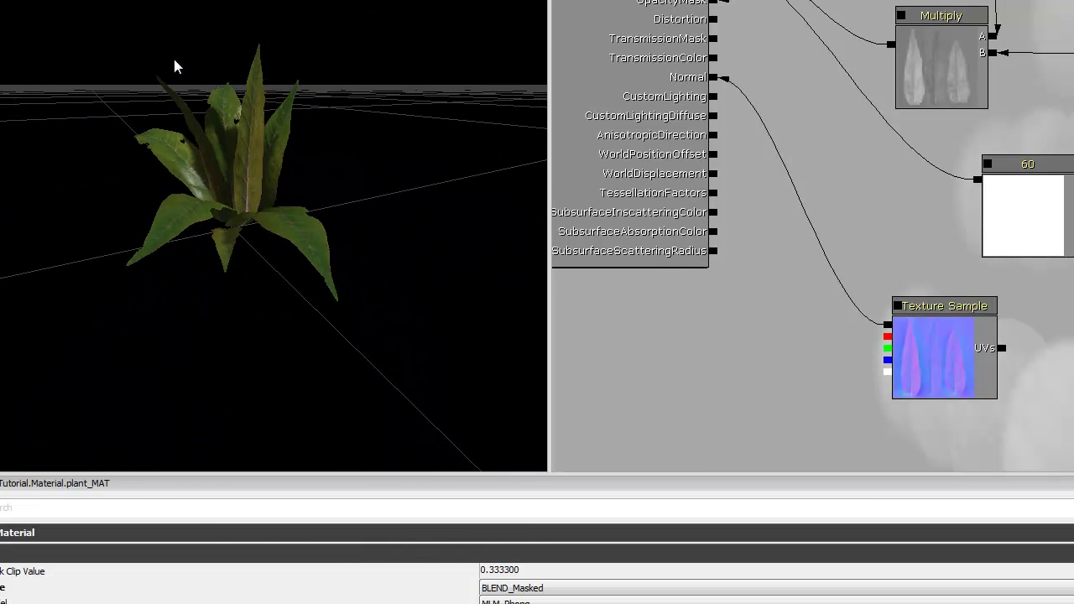
pyautogui.moveTo(188, 97); pyautogui.dragTo(256, 122)
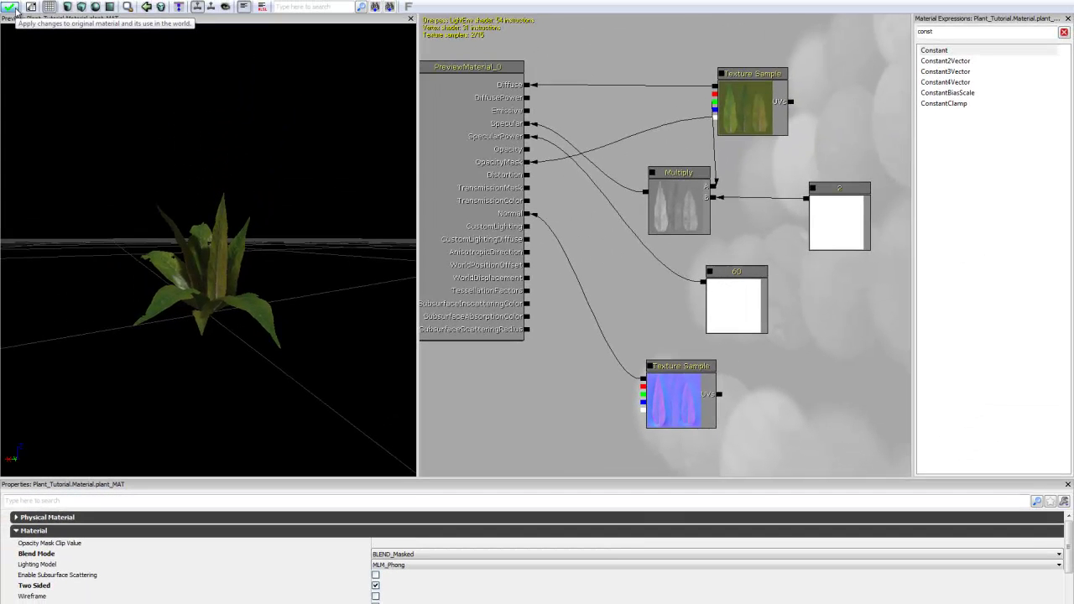
pyautogui.click(10, 7)
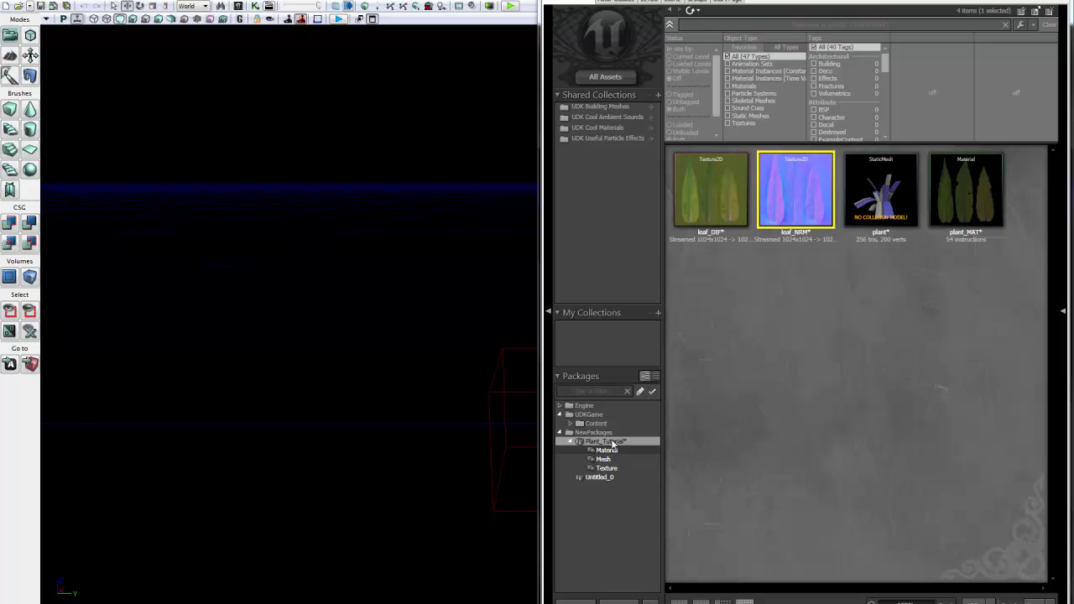
# Save the Plant_Tutorial package as Plant_Tutorial on the Desktop.
pyautogui.rightClick(612, 442)
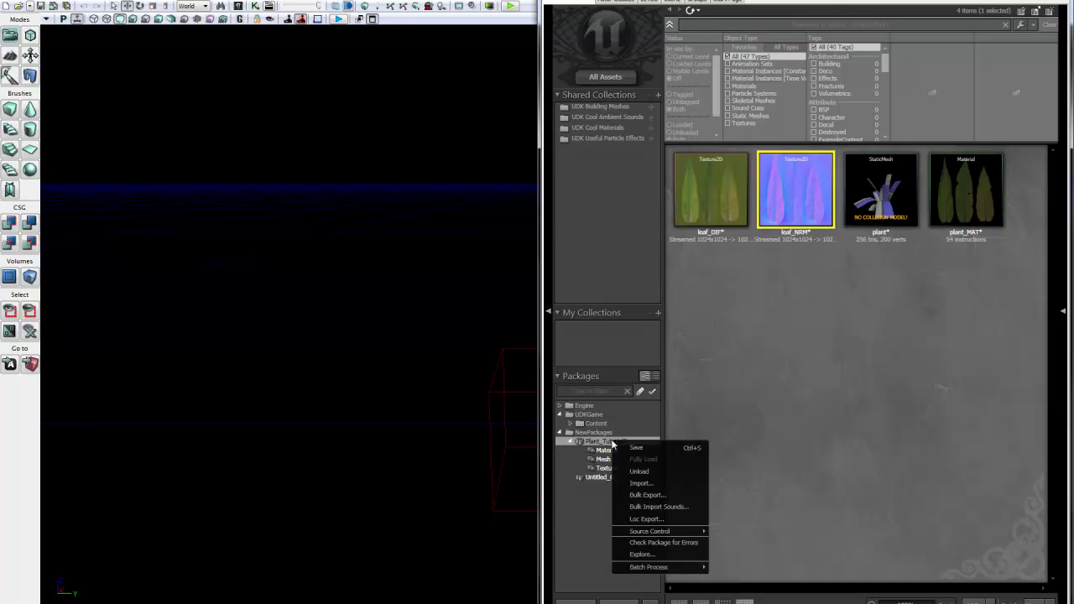
pyautogui.click(628, 447)
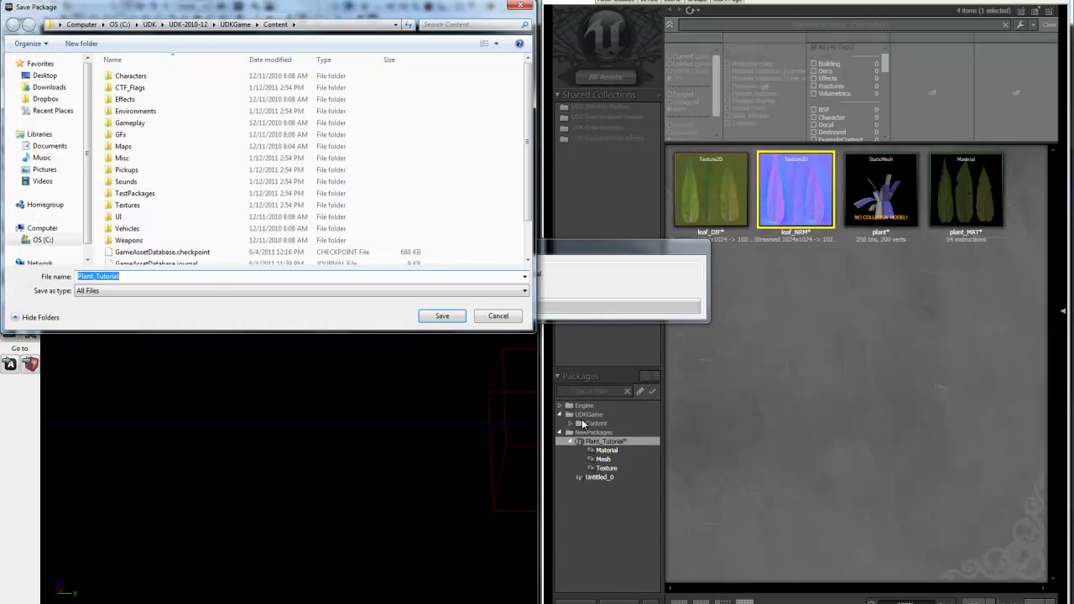
pyautogui.click(40, 75)
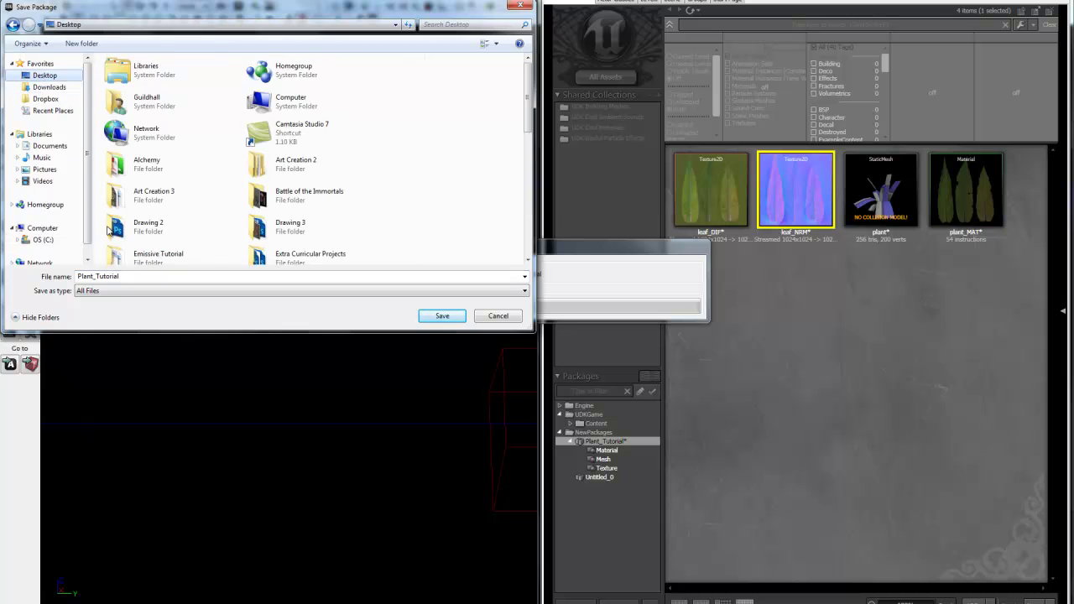
pyautogui.doubleClick(141, 276)
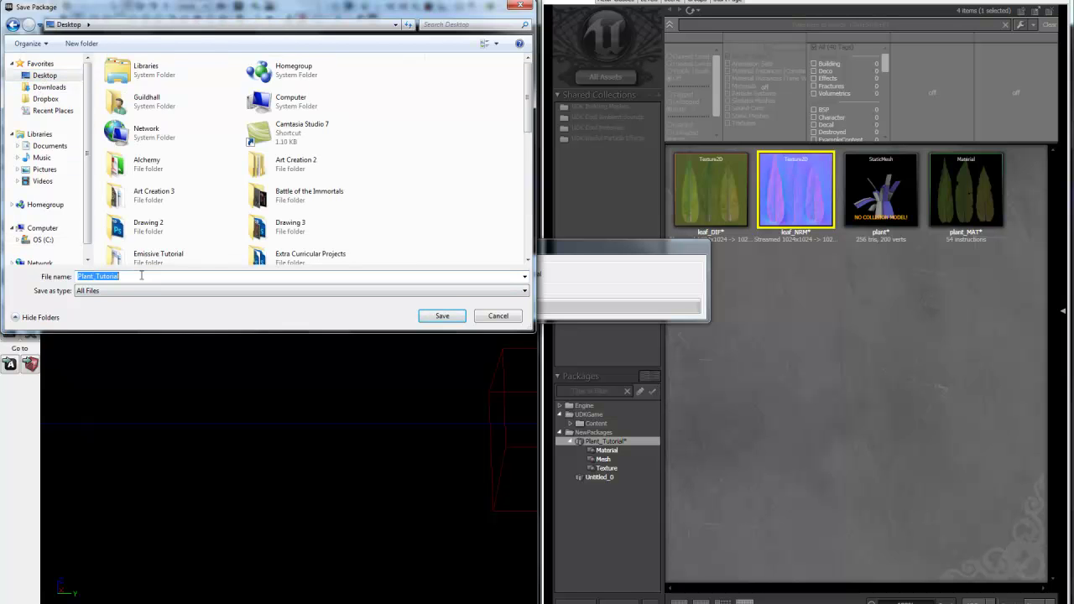
pyautogui.click(442, 316)
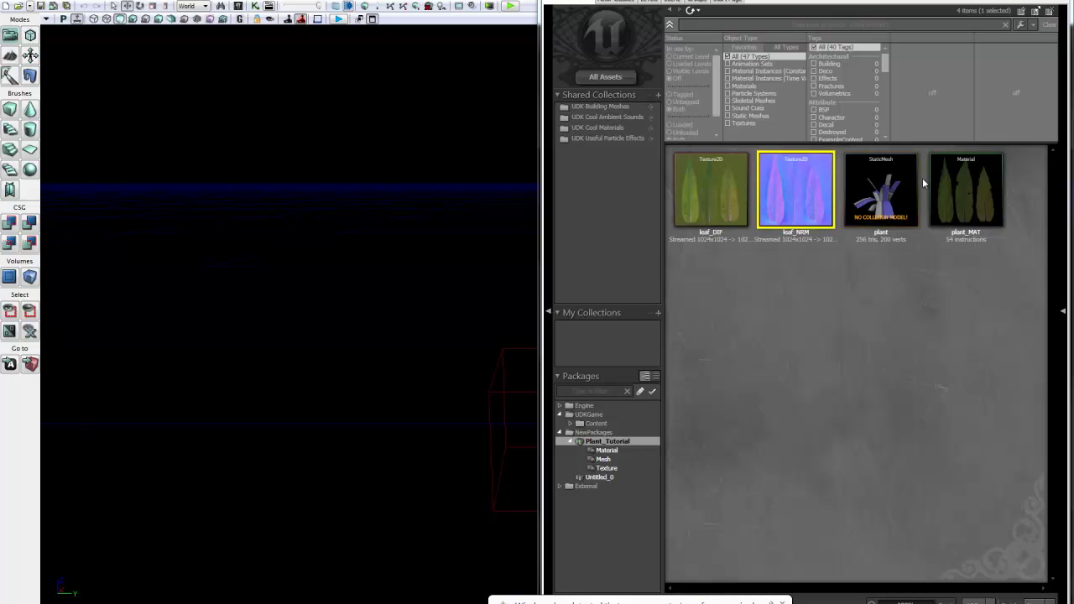
pyautogui.moveTo(905, 185)
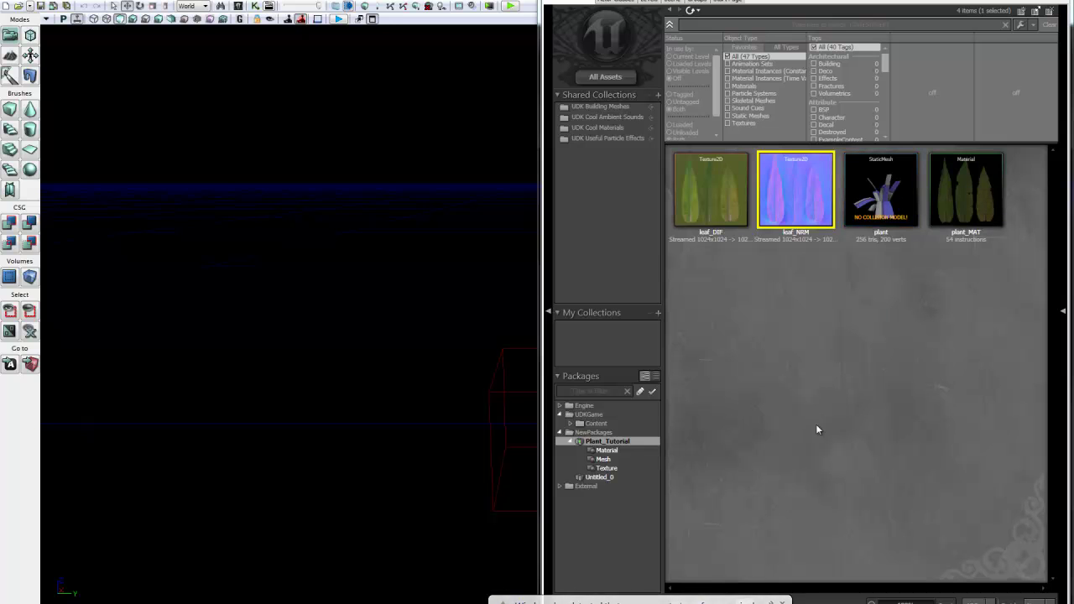